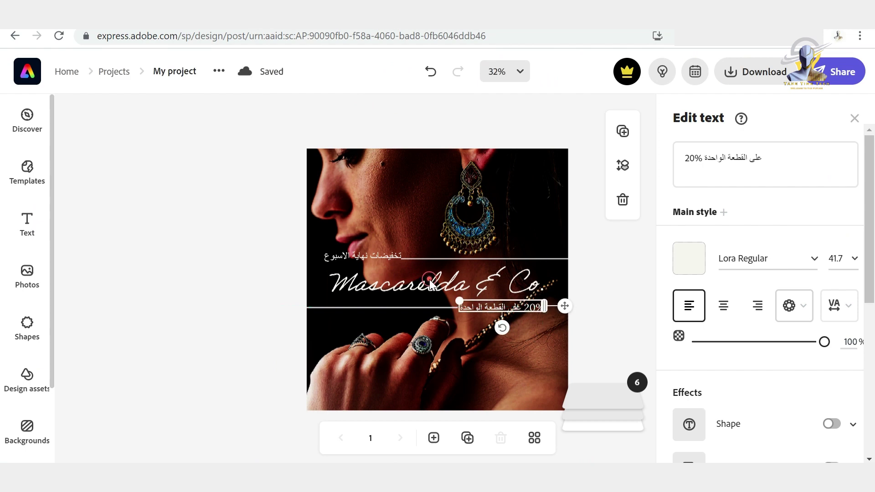
# Replace the "Mascarelda & Co." title with "اكسسوارات الشرق" and set its font size to 150
pyautogui.doubleClick(429, 280)
pyautogui.write('اكسسوارات الشرق')
pyautogui.click(835, 259)
pyautogui.write('200')
pyautogui.press('Return')
pyautogui.write('150')
pyautogui.click(380, 259)
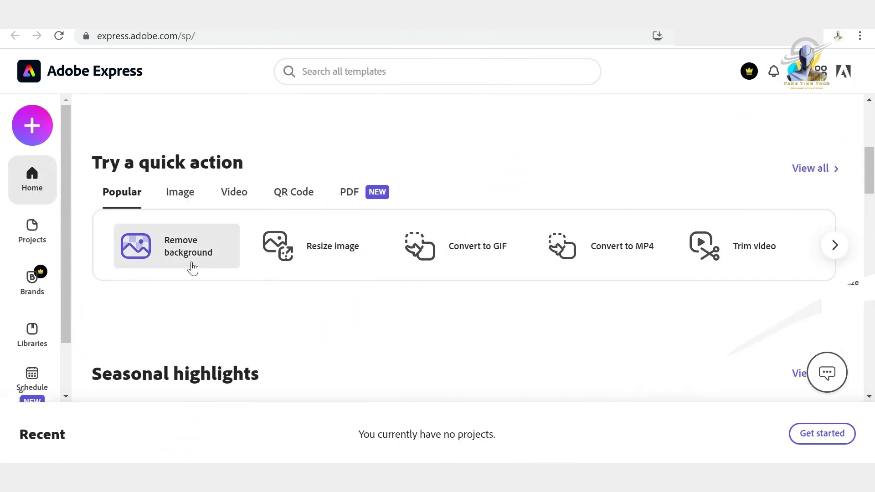
# Look through the image, video, QR code and PDF quick actions and the popular template categories up to collages
pyautogui.click(197, 198)
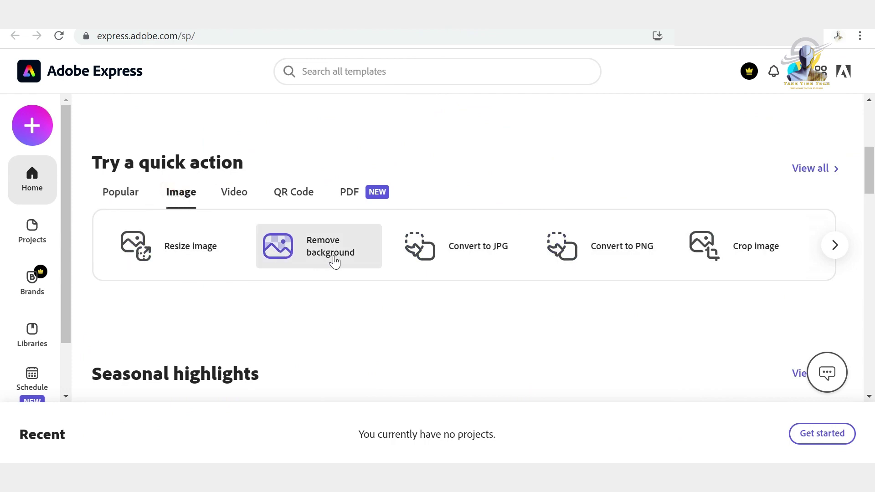
pyautogui.click(231, 195)
pyautogui.click(295, 197)
pyautogui.click(349, 196)
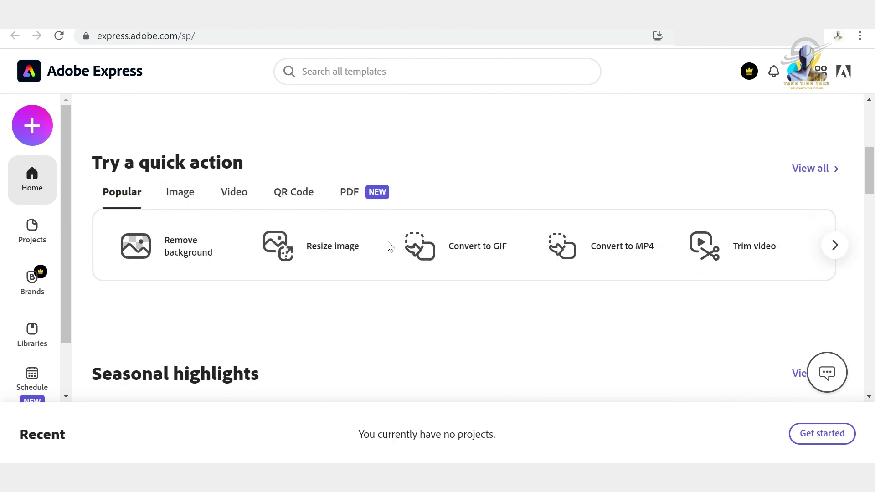
pyautogui.scroll(-10, 390, 246)
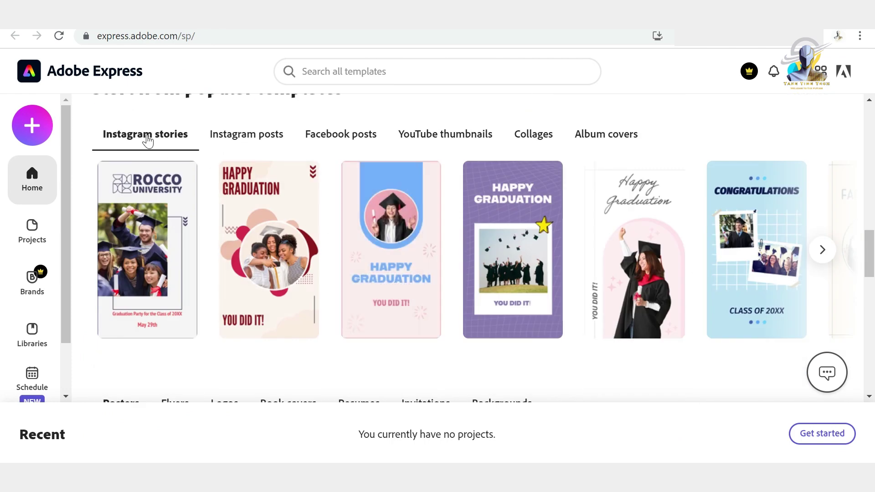
pyautogui.click(246, 134)
pyautogui.click(336, 137)
pyautogui.click(481, 136)
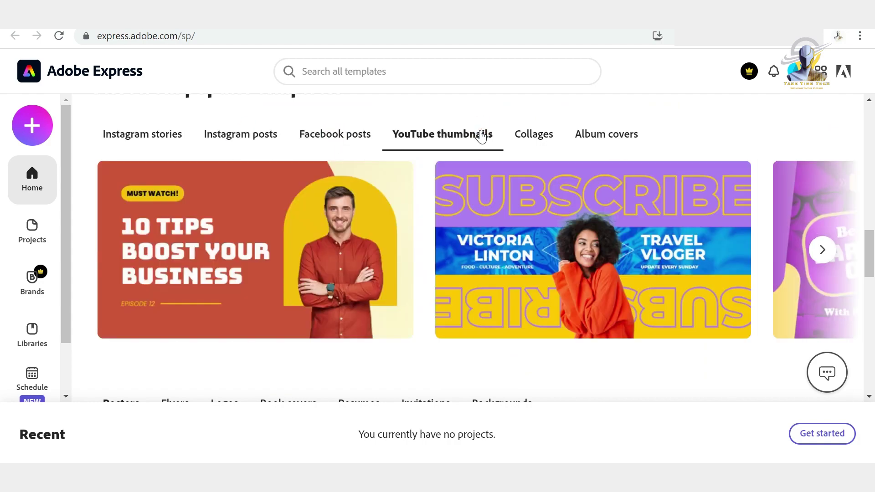
pyautogui.click(535, 136)
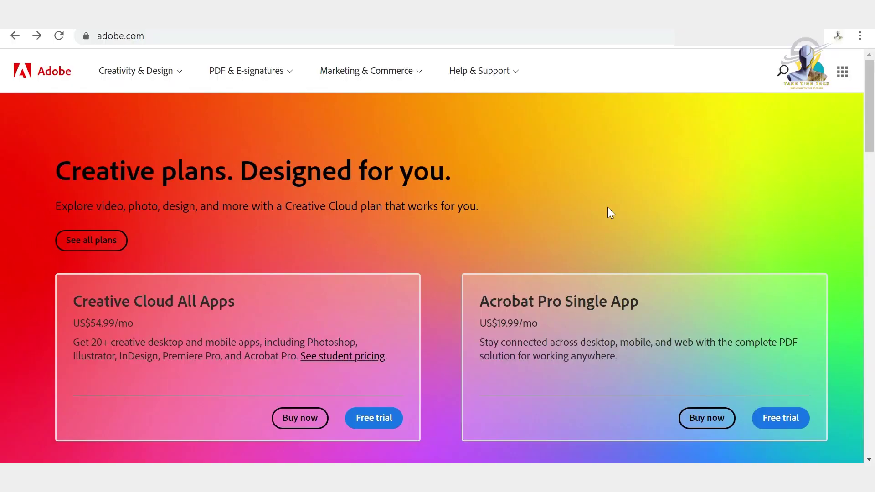
# Open Adobe Express from the Adobe website's web apps and look through the project types offered for a new project
pyautogui.click(842, 74)
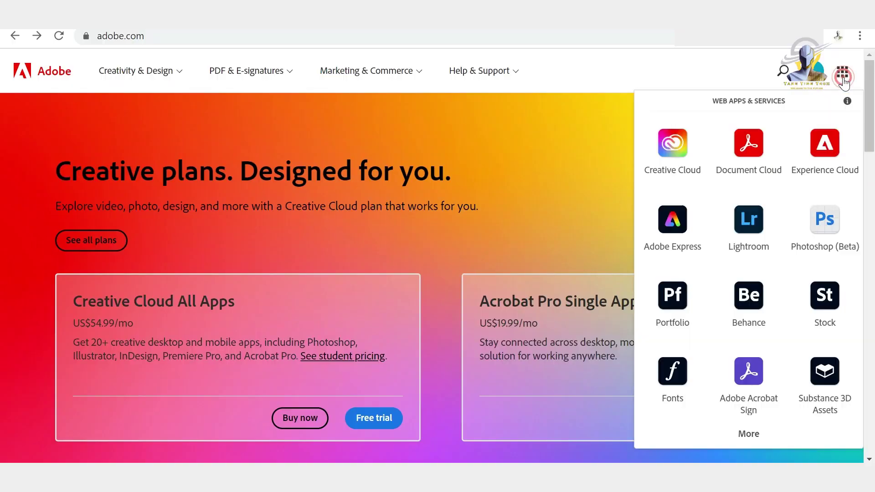
pyautogui.click(674, 228)
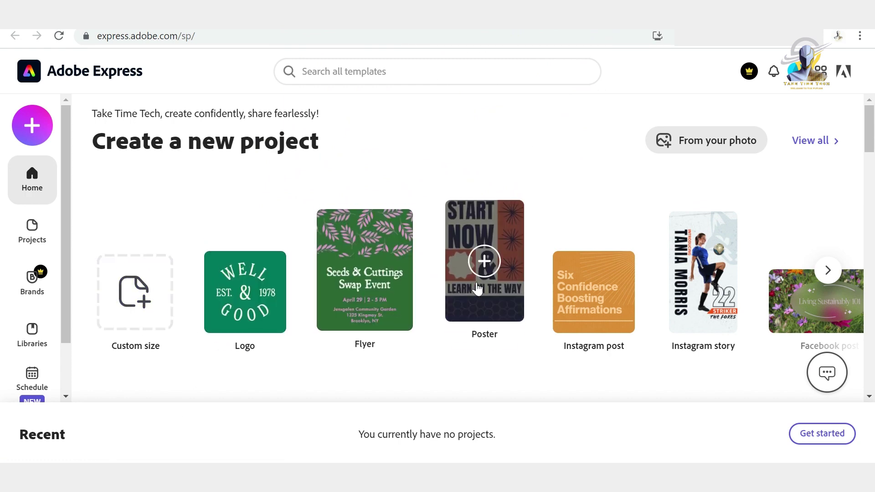
pyautogui.click(828, 270)
pyautogui.click(827, 270)
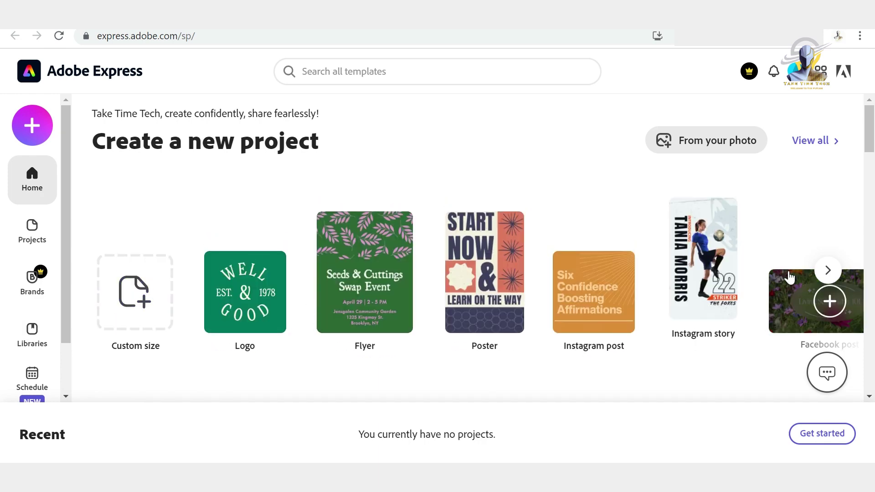
pyautogui.click(827, 270)
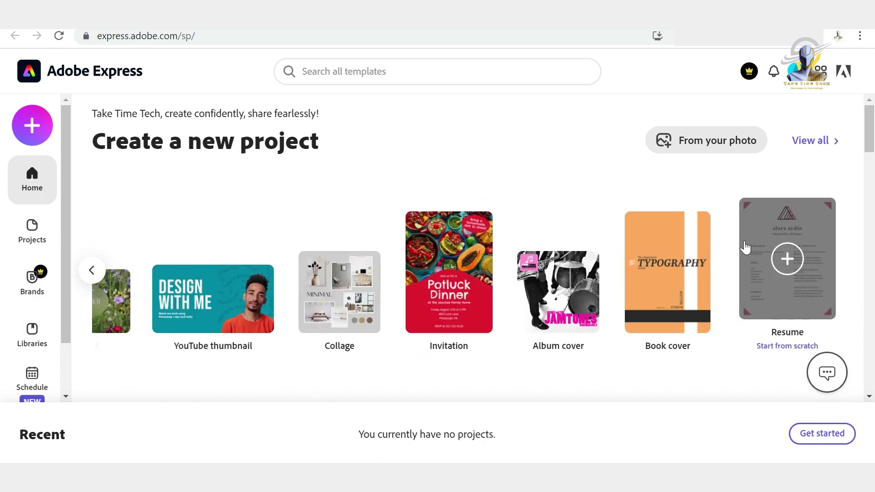
pyautogui.click(85, 270)
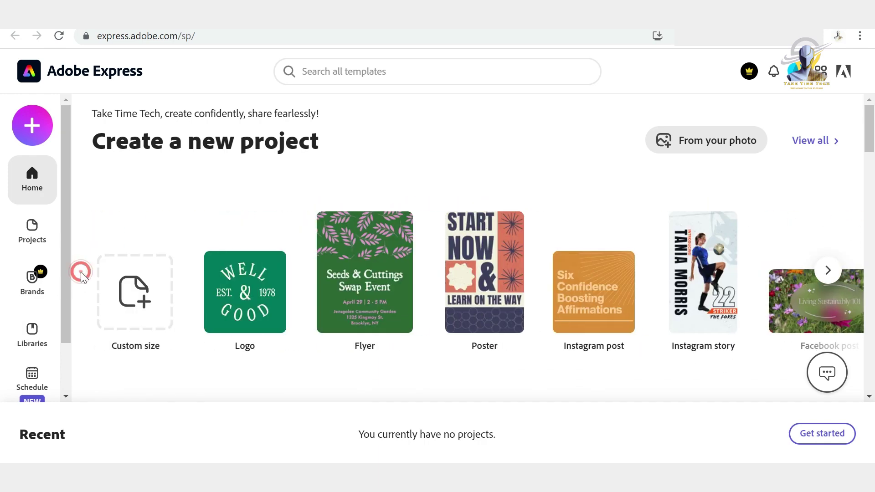
# Examine the available quick actions, the seasonal highlights and the popular templates for social posts, thumbnails and collages
pyautogui.scroll(-5, 250, 290)
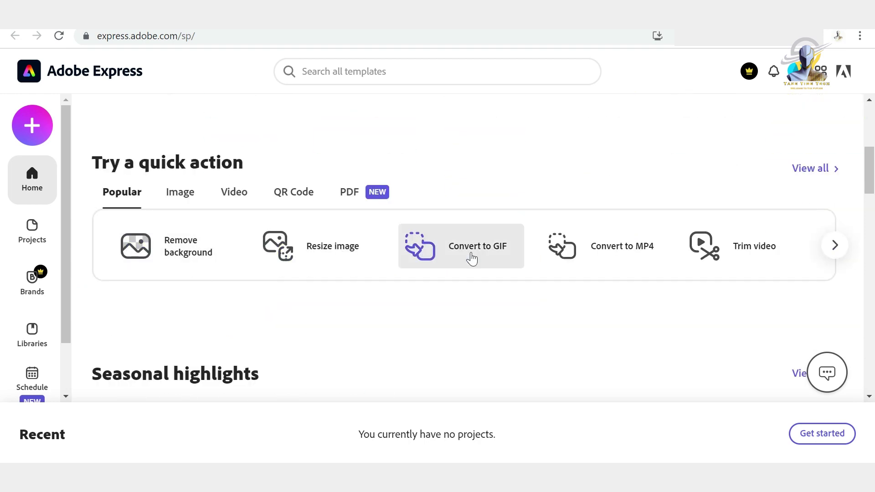
pyautogui.click(179, 193)
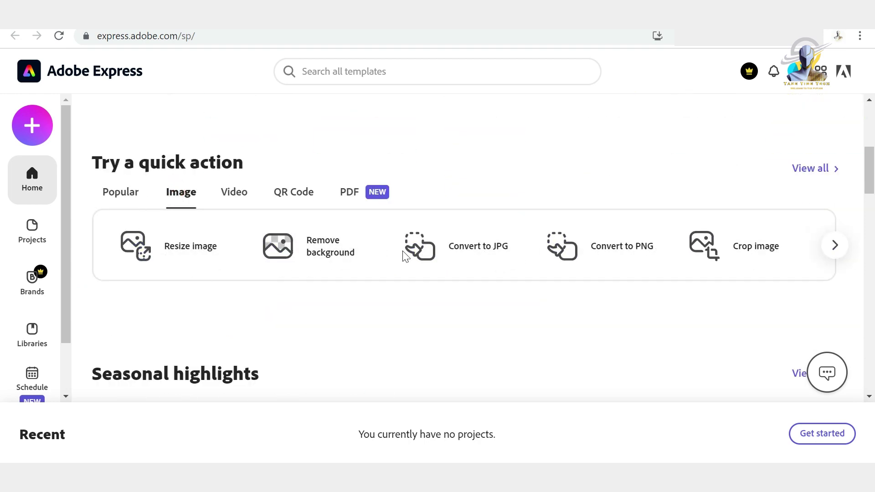
pyautogui.click(231, 195)
pyautogui.click(343, 196)
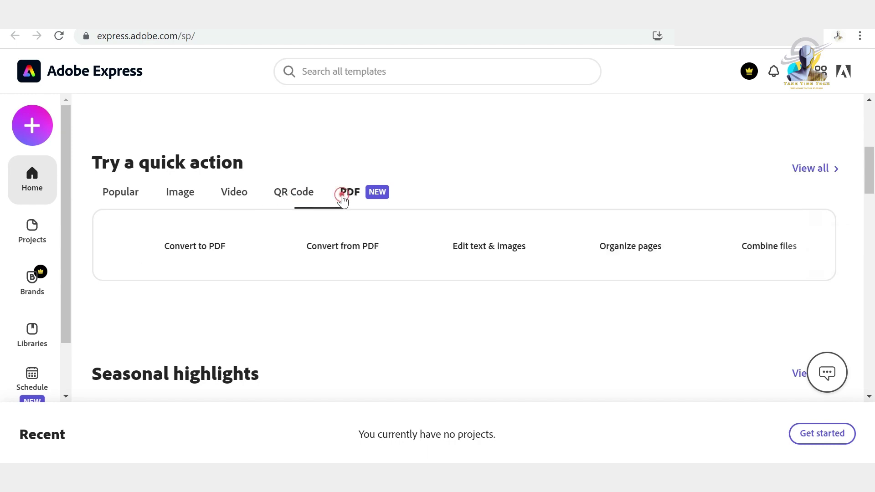
pyautogui.scroll(-10, 387, 239)
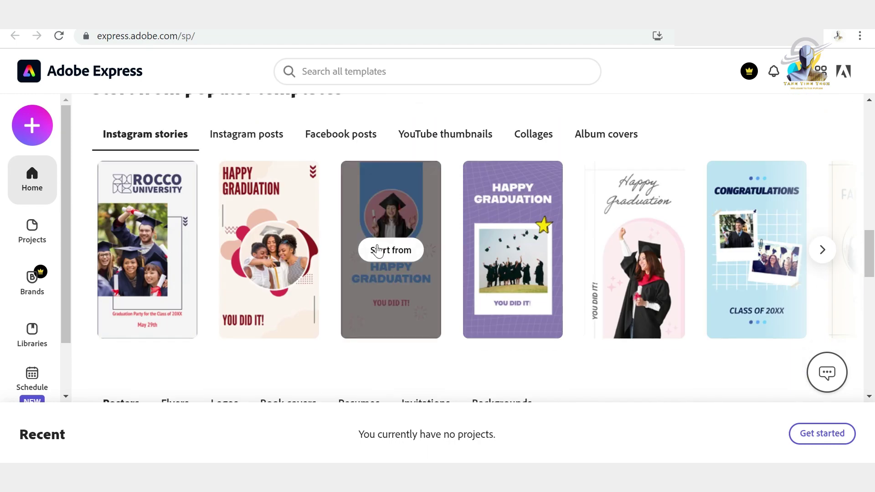
pyautogui.click(246, 136)
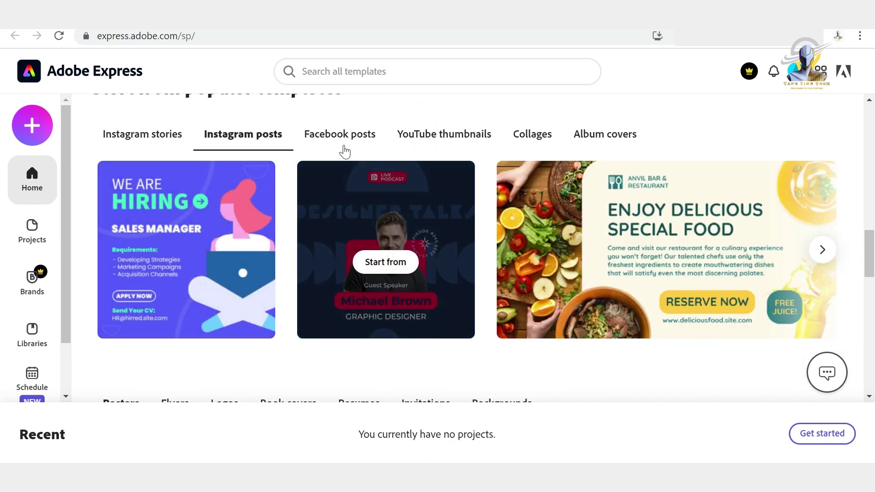
pyautogui.click(344, 148)
pyautogui.click(480, 133)
pyautogui.click(537, 137)
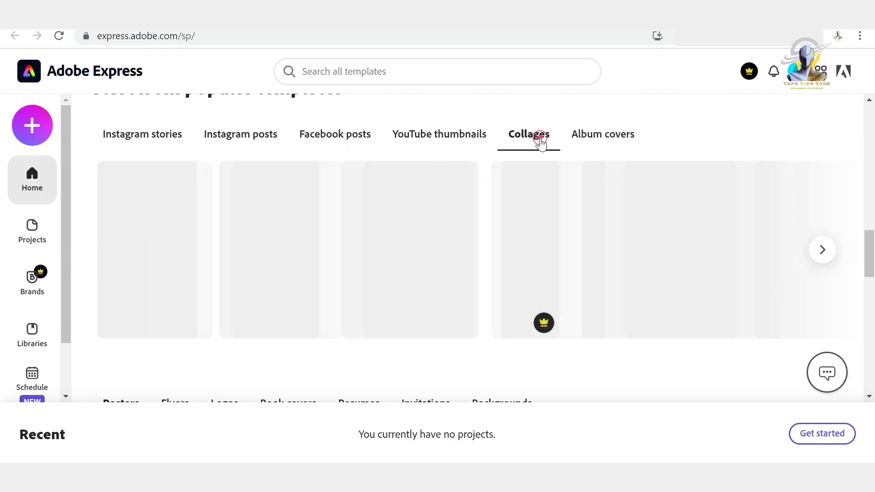
pyautogui.click(569, 144)
# Start a resume project, show only free templates and apply the digital marketing resume with the green sidebar
pyautogui.scroll(5, 569, 183)
pyautogui.click(783, 257)
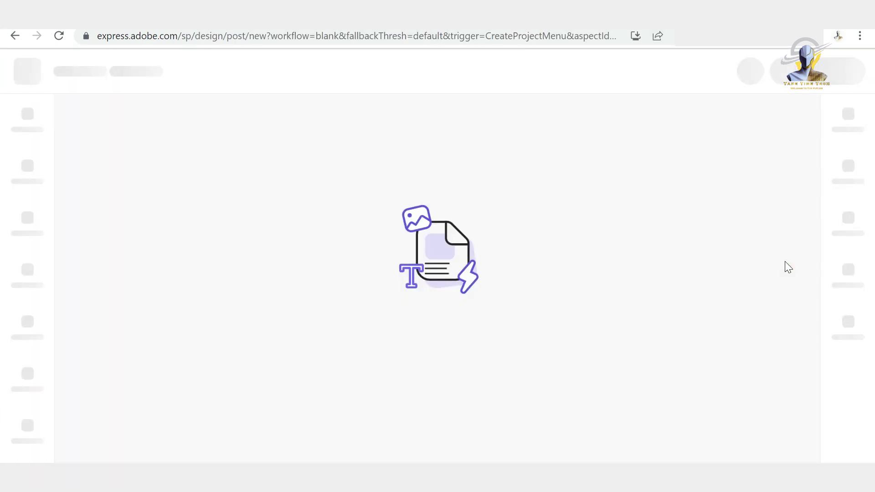
pyautogui.scroll(-10, 164, 283)
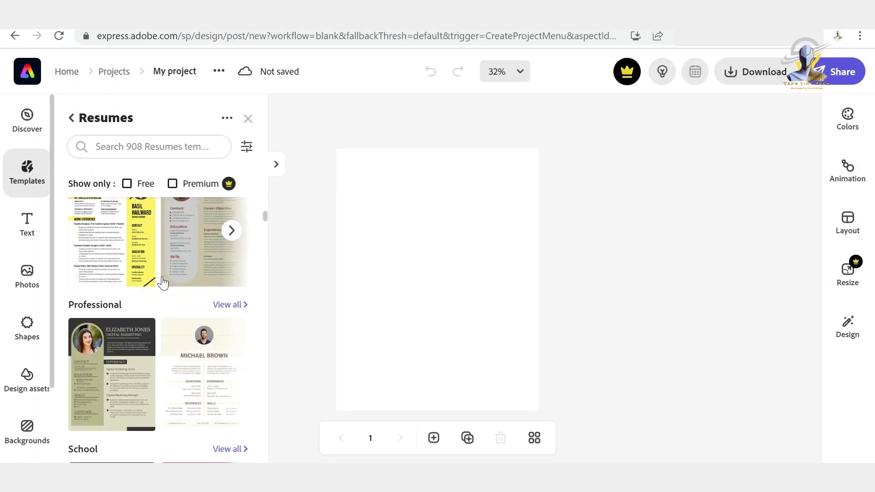
pyautogui.click(97, 303)
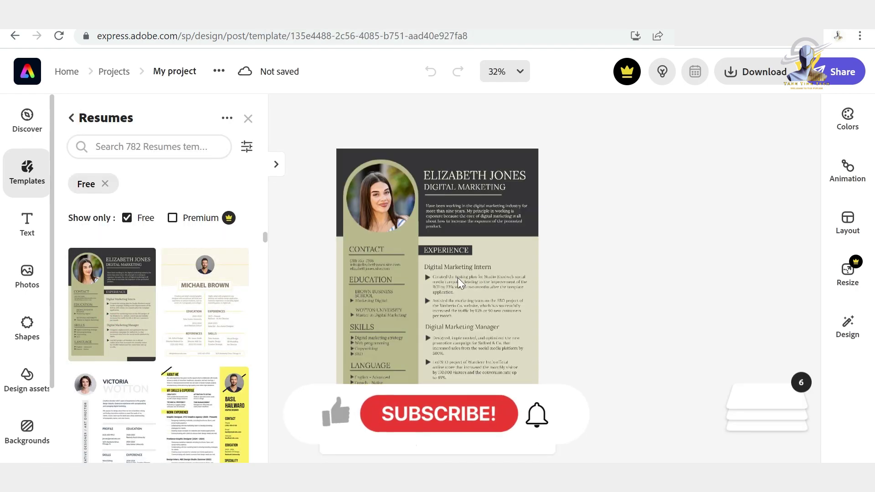
pyautogui.click(354, 198)
pyautogui.click(734, 167)
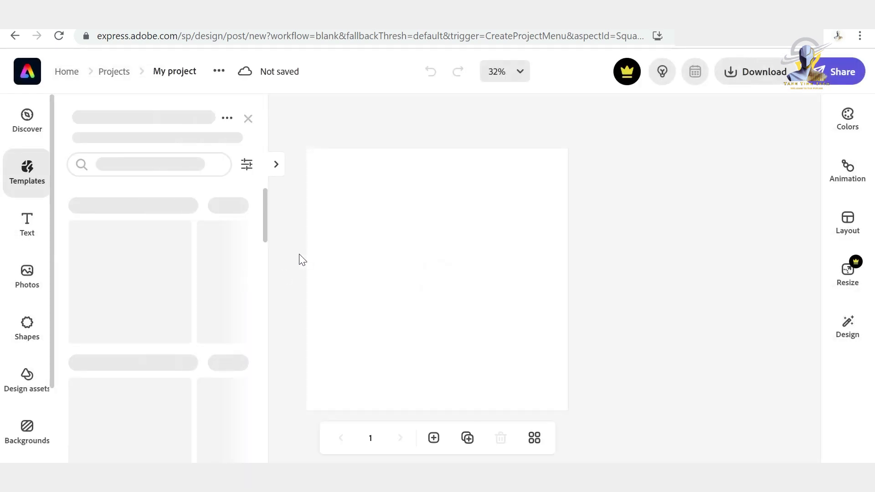
# Search the logo templates for "restaurant" in the new square project
pyautogui.click(156, 146)
pyautogui.click(297, 189)
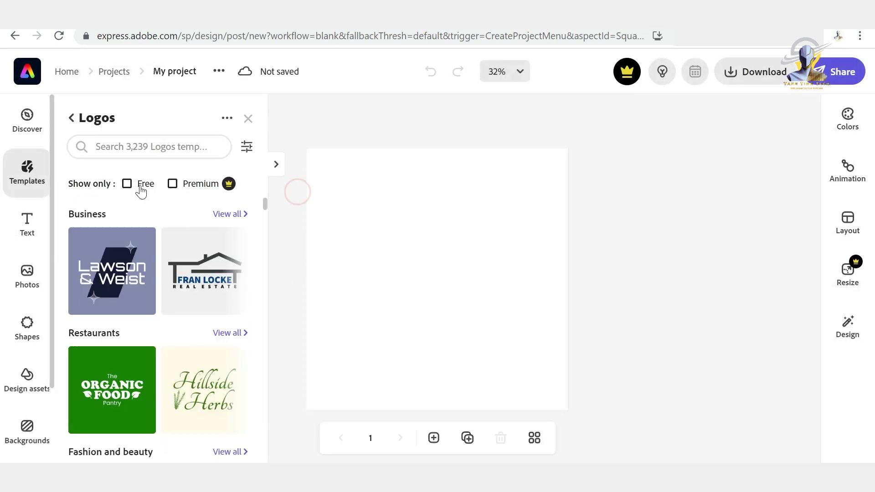
pyautogui.click(140, 184)
pyautogui.click(150, 146)
pyautogui.click(159, 205)
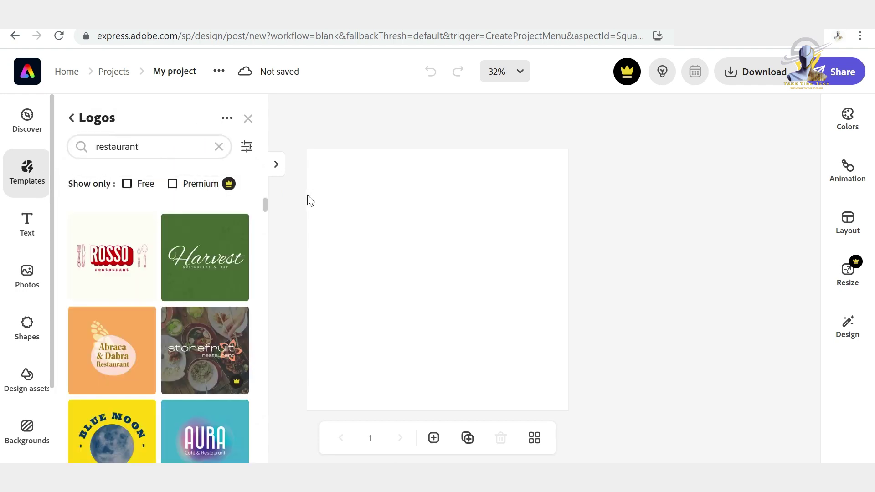
# Apply the "Oishii Sushi House" fish logo template from the restaurant results to the blank canvas
pyautogui.scroll(-5, 238, 250)
pyautogui.scroll(-20, 262, 238)
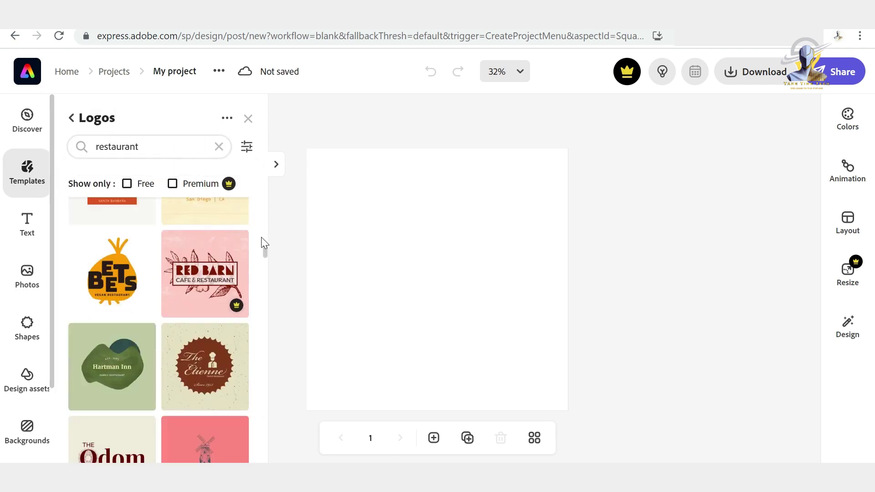
pyautogui.scroll(-15, 265, 243)
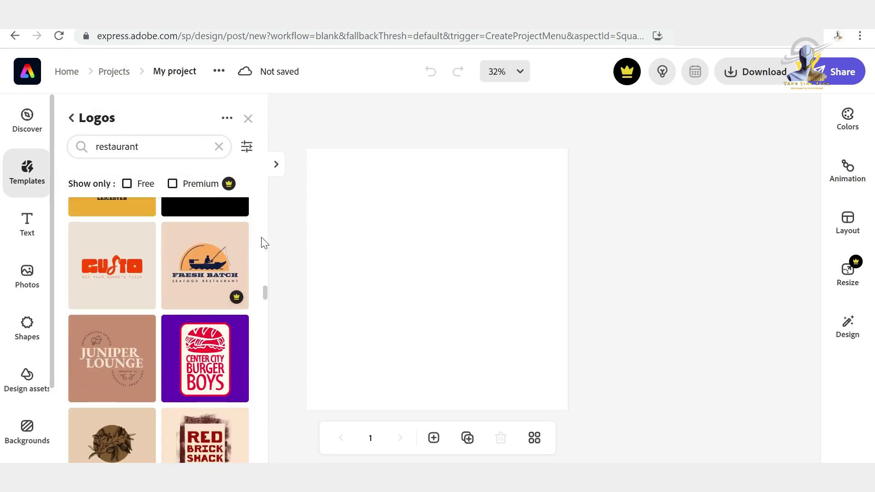
pyautogui.scroll(-15, 264, 243)
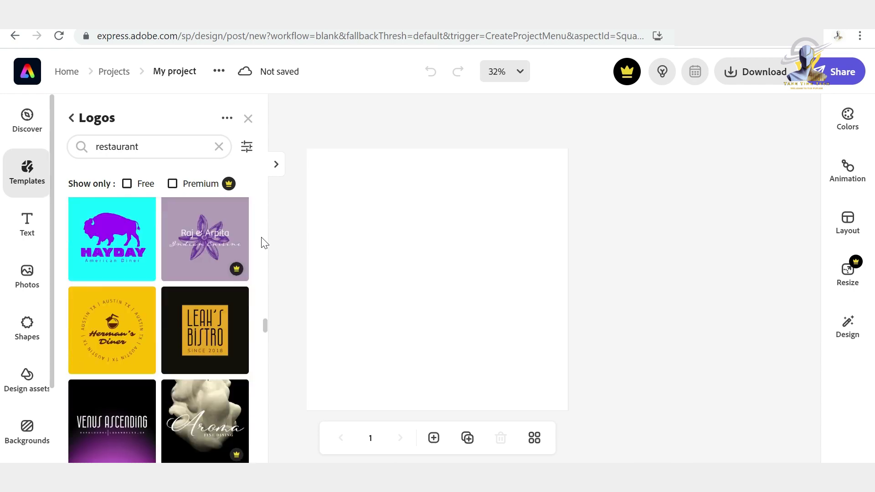
pyautogui.scroll(-3, 265, 243)
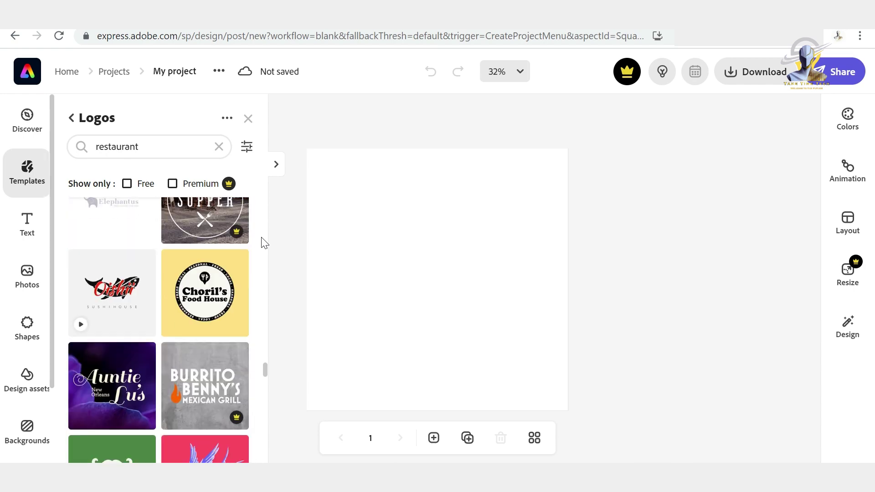
pyautogui.click(126, 279)
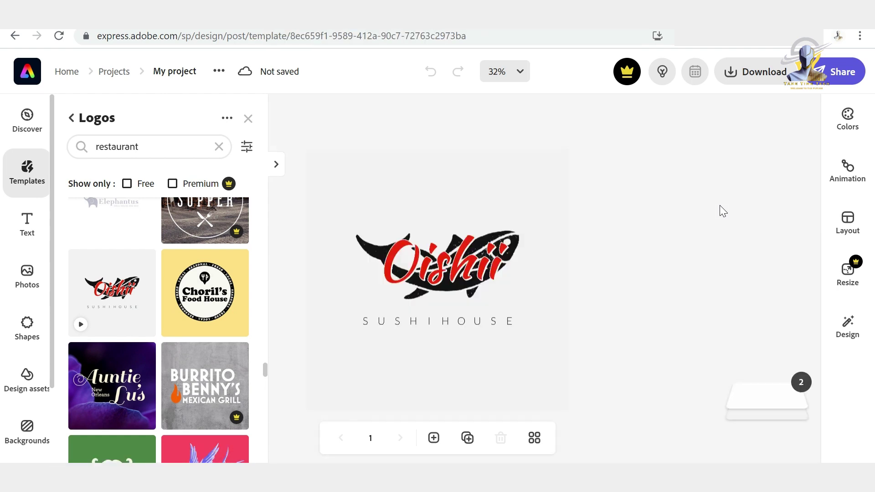
# Change the logo's background from light grey to a custom light sky blue
pyautogui.click(501, 174)
pyautogui.click(748, 201)
pyautogui.moveTo(578, 311); pyautogui.dragTo(651, 313)
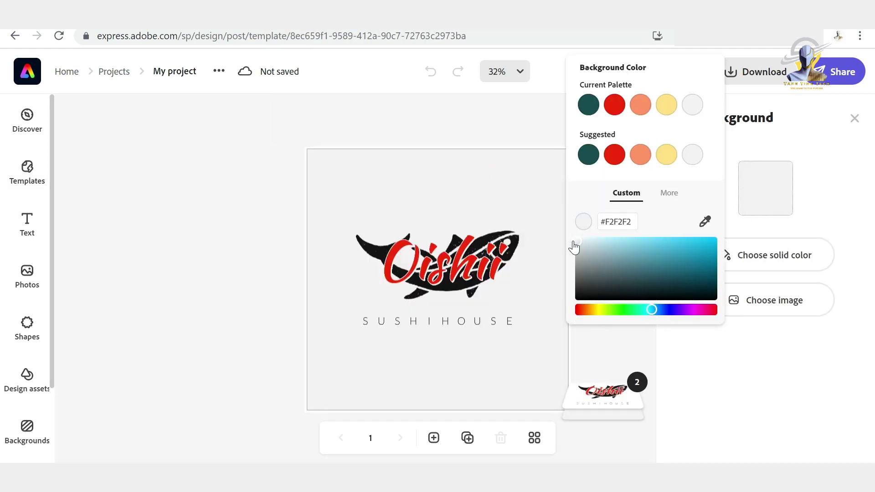
pyautogui.moveTo(574, 241); pyautogui.dragTo(642, 235)
pyautogui.click(534, 193)
# Select the "Oishii" text layer inside the logo group and replace its text with "الازرق الشرقي"
pyautogui.click(474, 260)
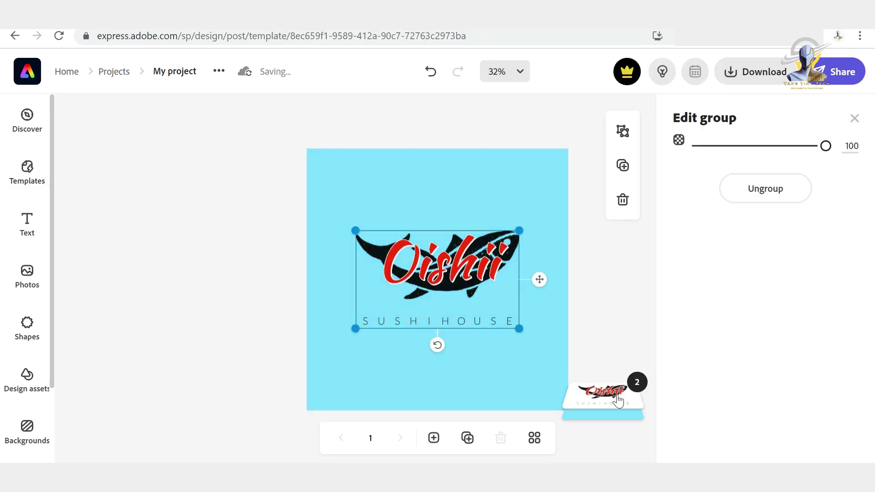
pyautogui.click(608, 397)
pyautogui.click(607, 349)
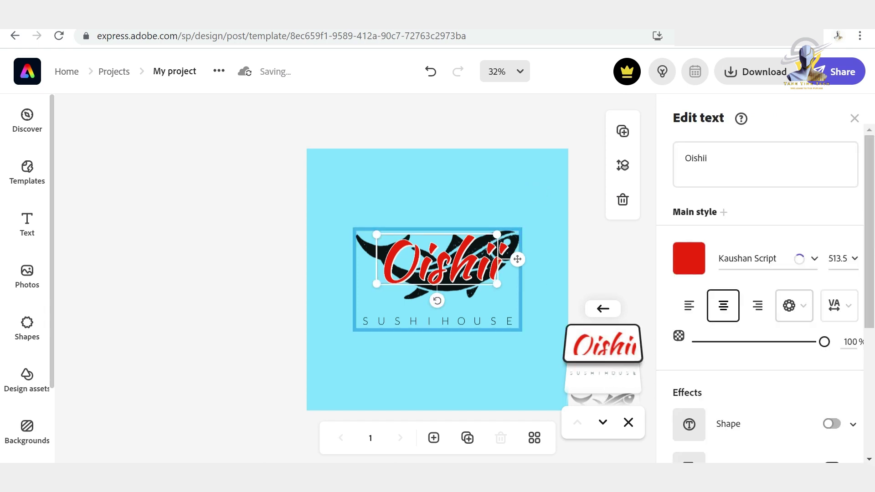
pyautogui.write('الازرق الشرقي')
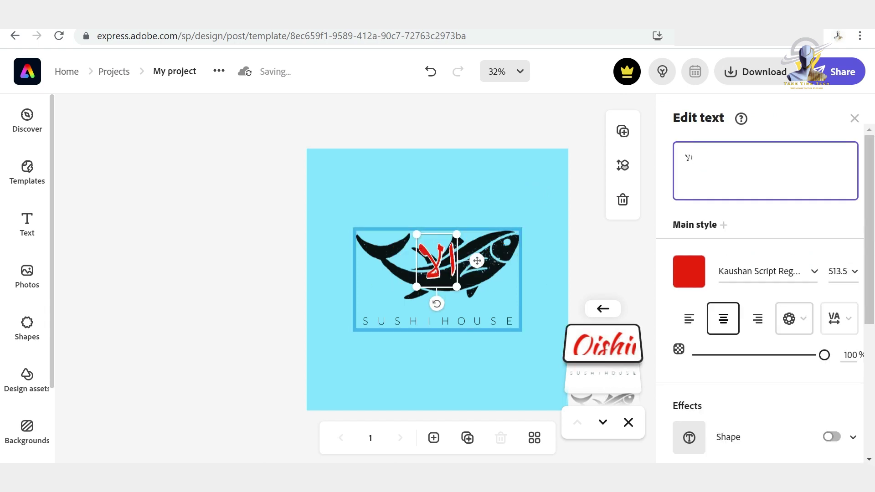
# Recolour the Arabic logo title dark blue and move it down to just above the "SUSHI HOUSE" line
pyautogui.click(697, 284)
pyautogui.click(600, 365)
pyautogui.moveTo(647, 295); pyautogui.dragTo(666, 318)
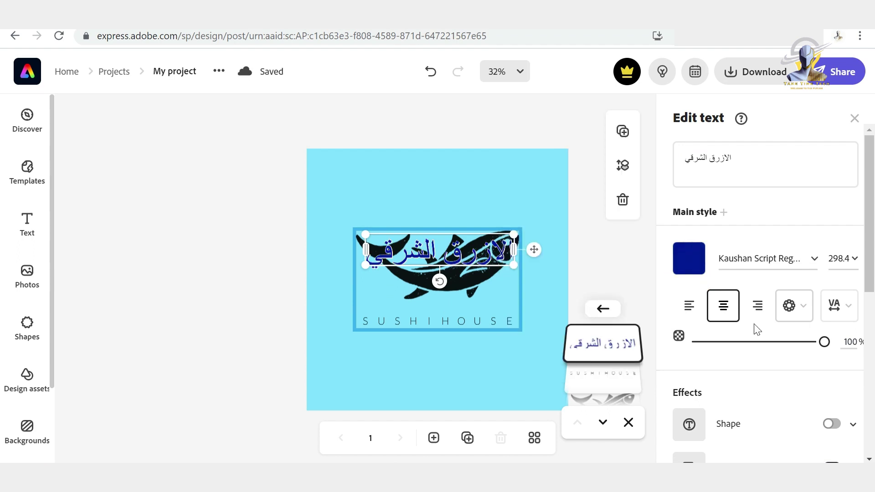
pyautogui.moveTo(534, 249); pyautogui.dragTo(532, 297)
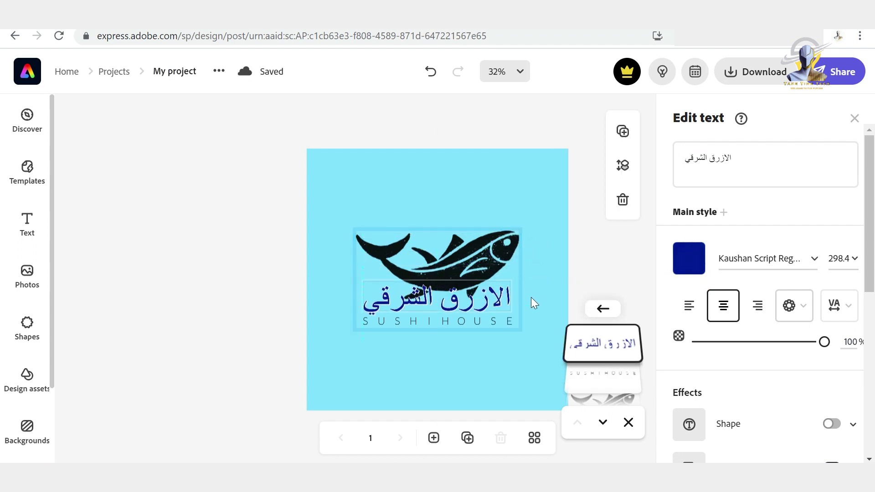
# Replace the "SUSHI HOUSE" tagline under the logo title with "بيت المسكوف"
pyautogui.click(594, 381)
pyautogui.tripleClick(729, 158)
pyautogui.write('بيت المسكوف')
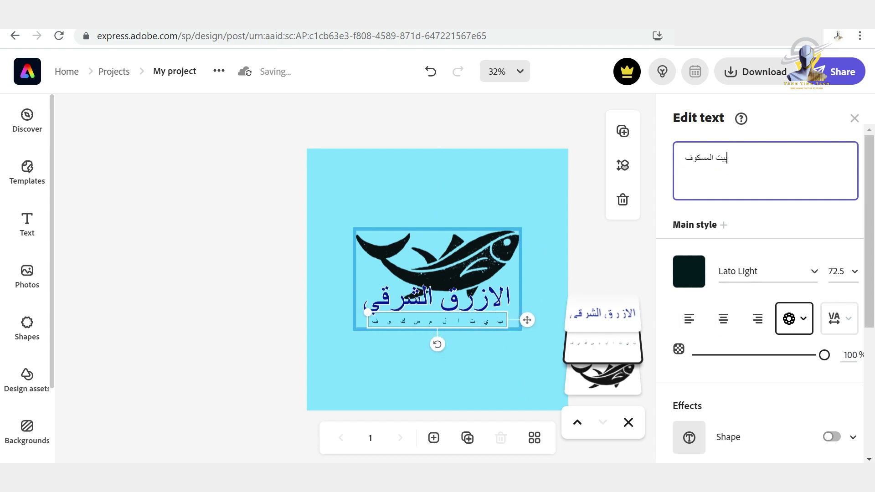
# Format the Arabic tagline with reduced letter spacing, centred alignment and dark blue #011995 text
pyautogui.click(839, 318)
pyautogui.moveTo(732, 361); pyautogui.dragTo(665, 363)
pyautogui.click(723, 314)
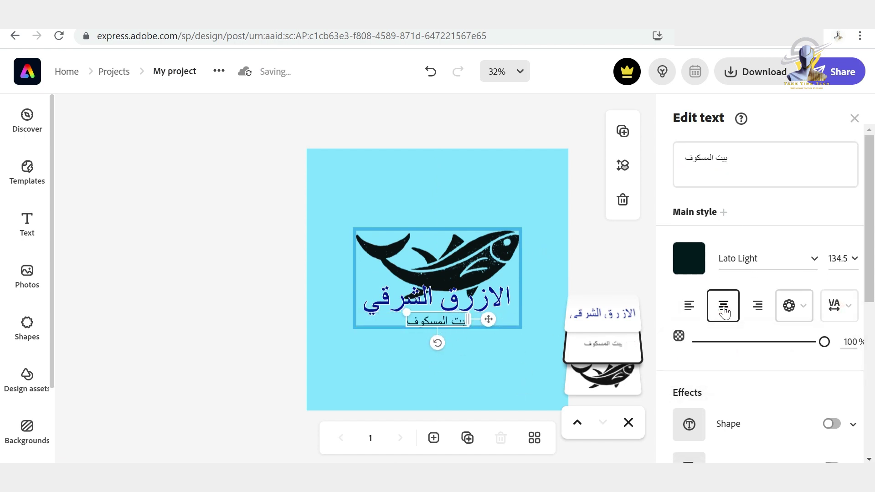
pyautogui.click(682, 269)
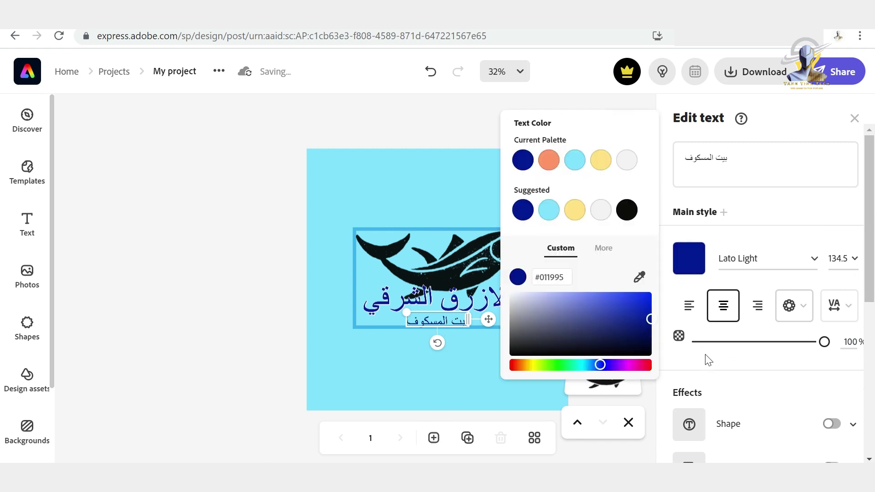
# Add a pale yellow shadow effect to the Arabic tagline
pyautogui.scroll(-3, 715, 366)
pyautogui.click(832, 330)
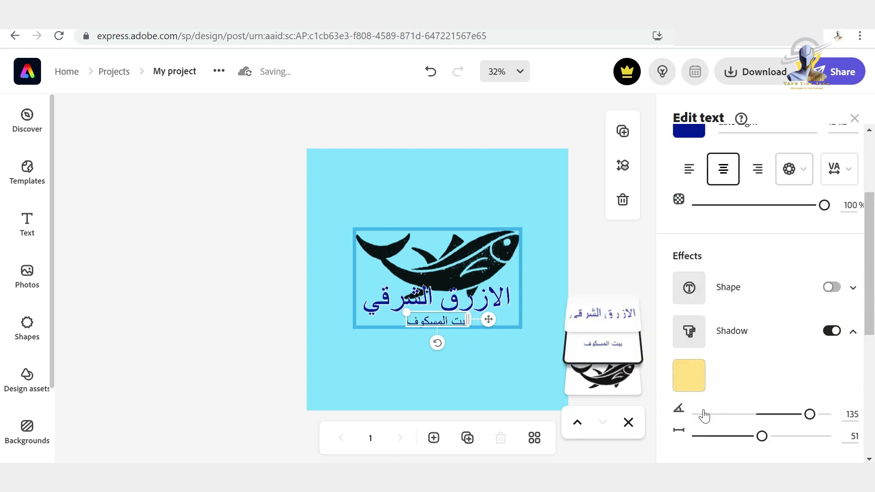
pyautogui.scroll(-5, 729, 419)
# Select the logo's fish image and search the Adobe Stock photos for "fish"
pyautogui.click(607, 387)
pyautogui.click(27, 276)
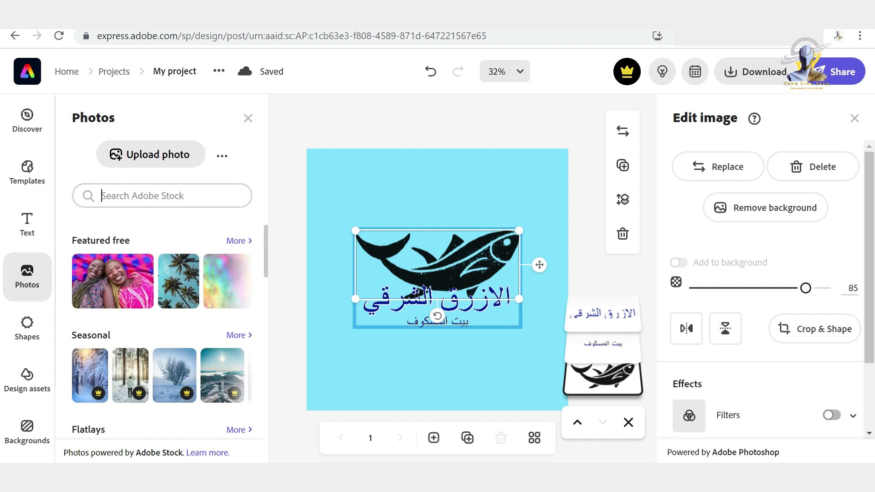
pyautogui.write('fish')
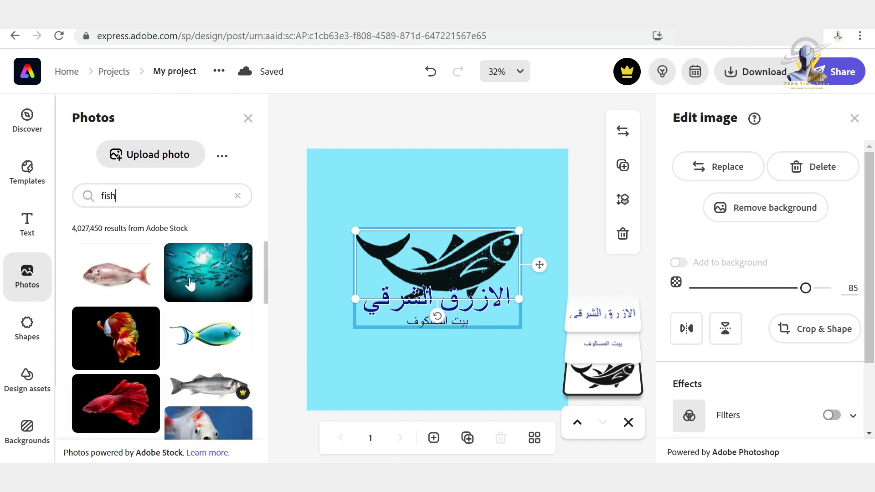
pyautogui.scroll(-10, 190, 283)
pyautogui.click(27, 328)
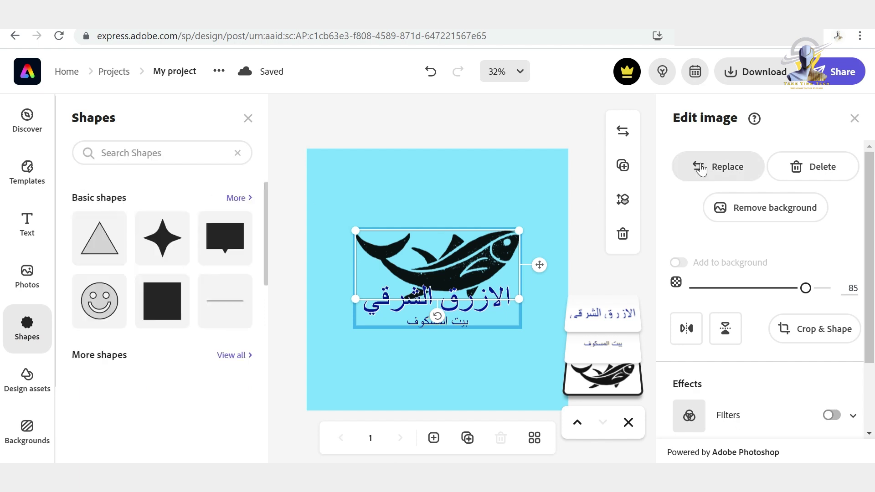
pyautogui.click(719, 164)
pyautogui.click(608, 318)
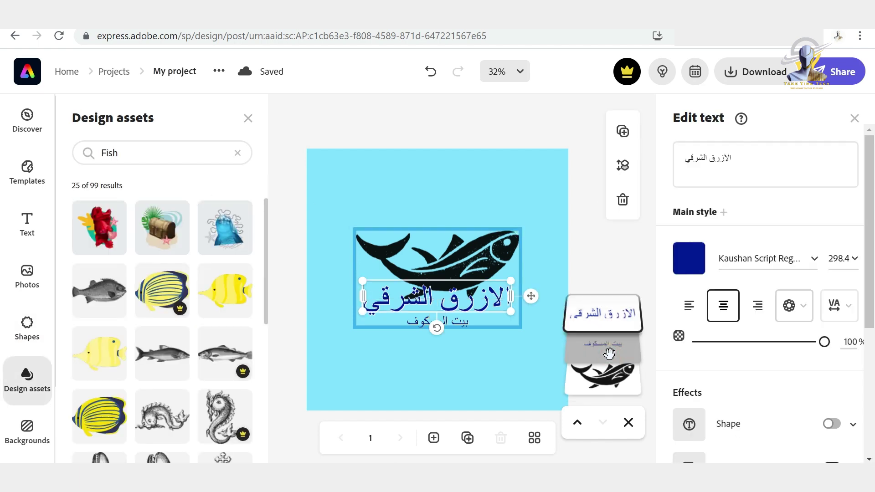
pyautogui.click(609, 351)
pyautogui.click(247, 119)
pyautogui.click(613, 356)
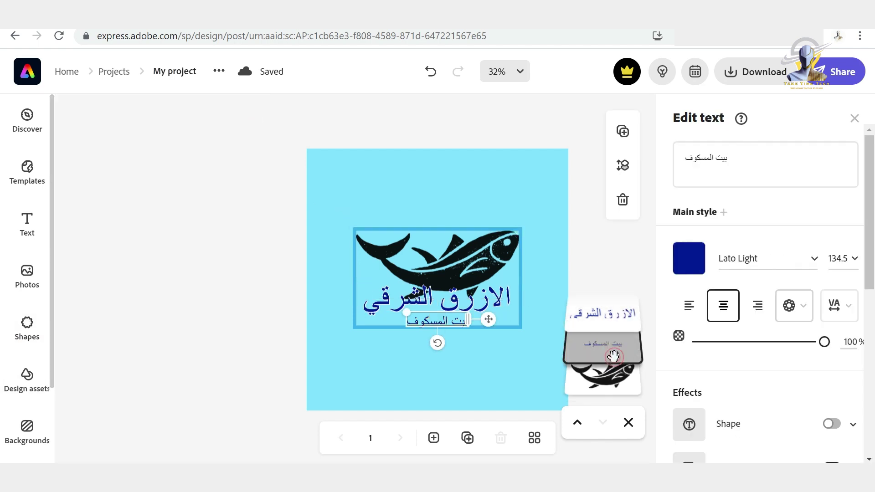
# Replace the logo's black fish with an engraved, scaled fish facing left from the "Fish" design assets
pyautogui.click(602, 378)
pyautogui.click(729, 169)
pyautogui.scroll(-10, 182, 348)
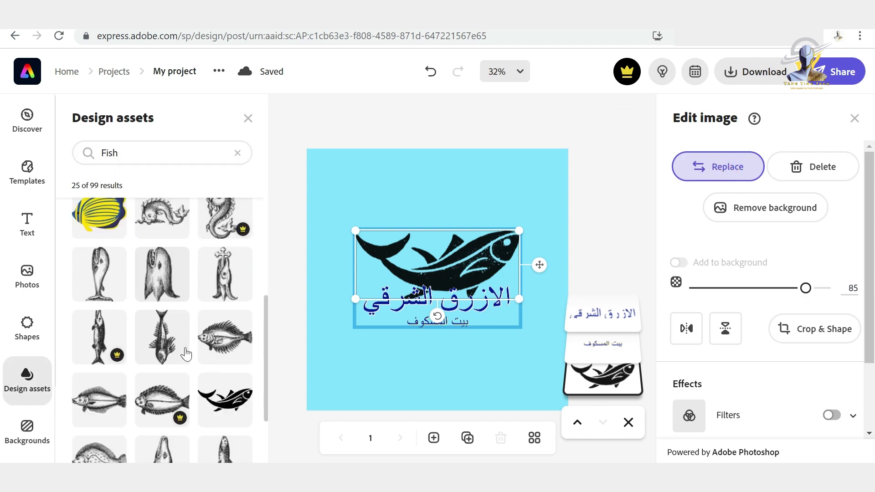
pyautogui.scroll(-5, 168, 310)
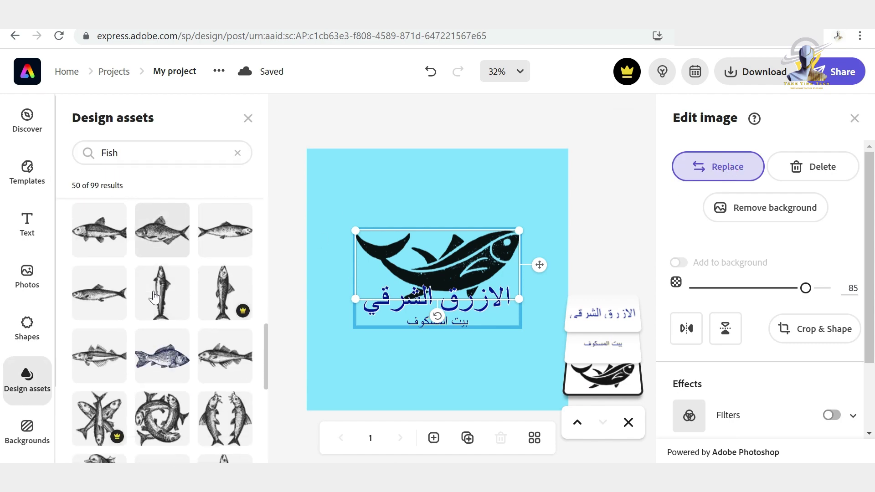
pyautogui.click(160, 359)
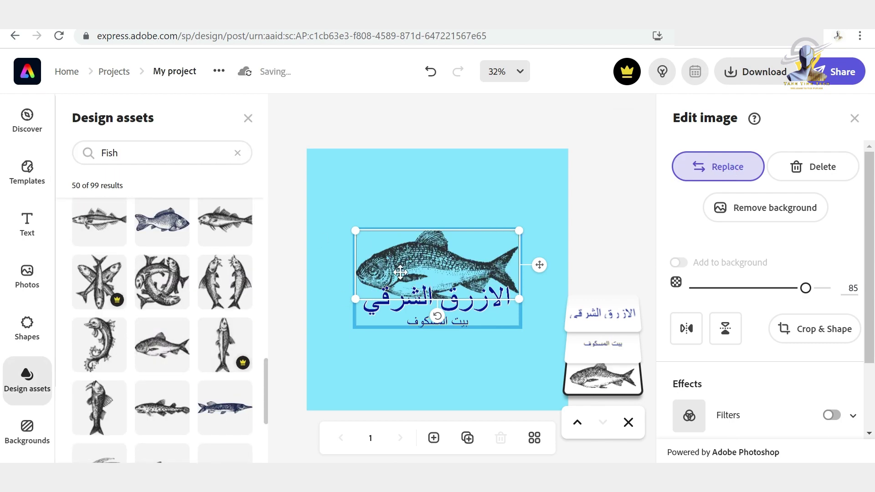
# Apply the Duotone filter to the engraved fish using the blue and cyan preset
pyautogui.scroll(-2, 754, 323)
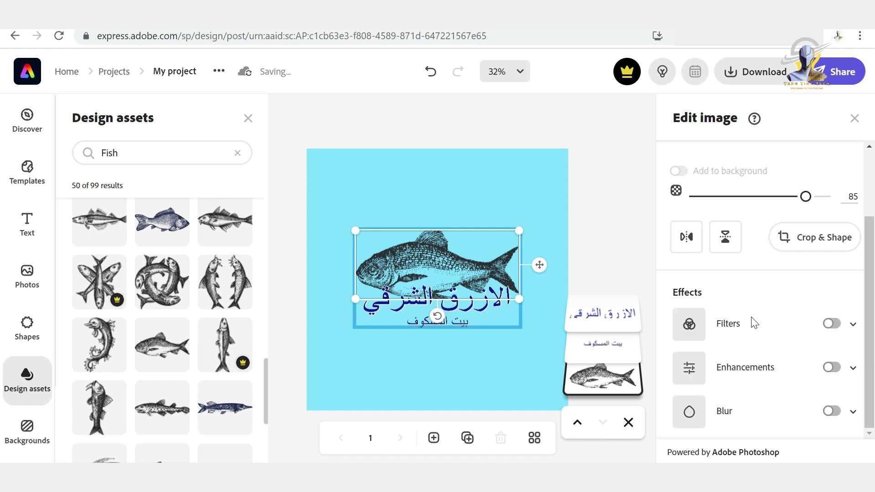
pyautogui.click(832, 324)
pyautogui.click(710, 342)
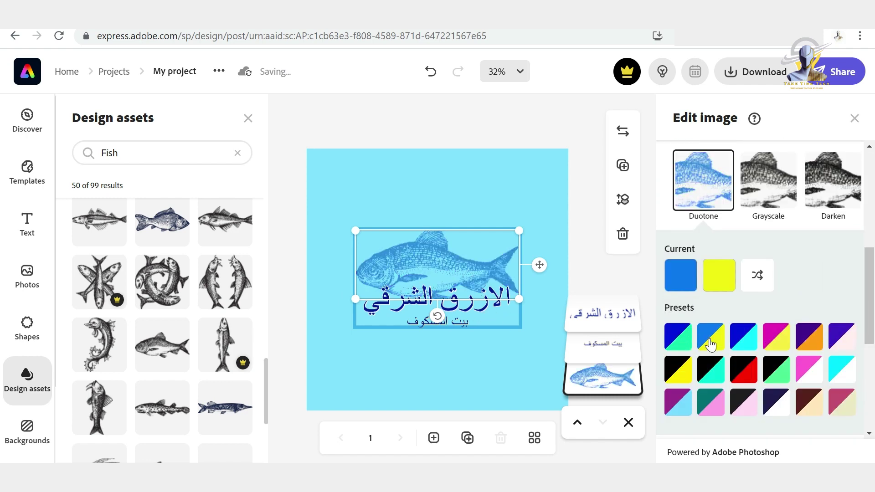
pyautogui.click(751, 341)
# Change the fish duotone's shadows colour to a saturated golden yellow
pyautogui.click(681, 273)
pyautogui.click(591, 226)
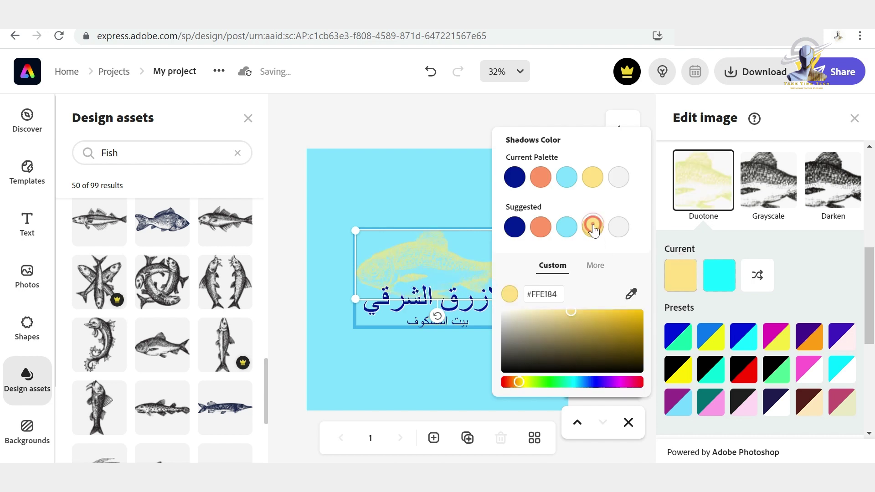
pyautogui.click(637, 311)
pyautogui.click(694, 291)
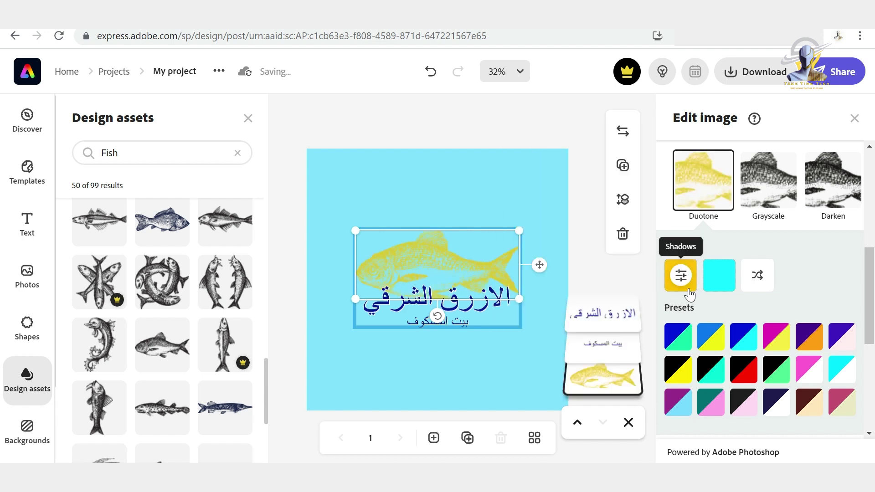
# Lower the golden fish image's opacity to about 28 so it fades behind the Arabic title
pyautogui.scroll(3, 723, 250)
pyautogui.click(852, 253)
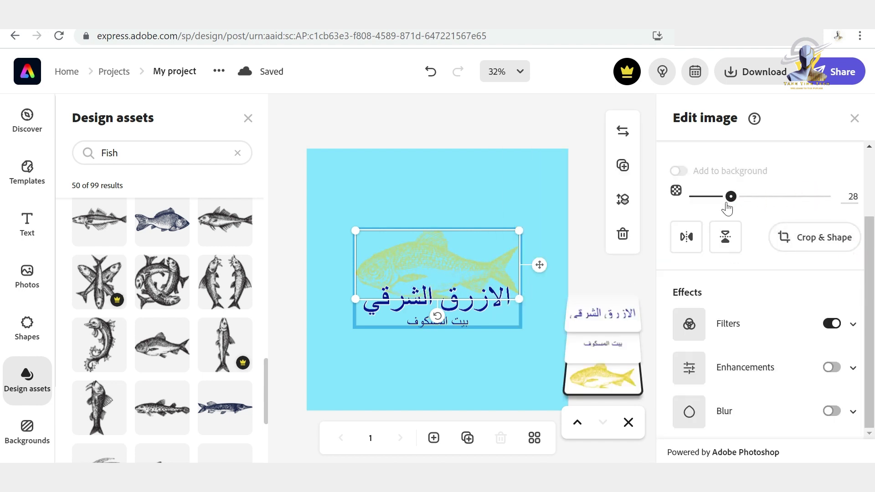
pyautogui.click(543, 243)
# Select the Arabic tagline layer inside the logo group and turn off its shadow effect
pyautogui.click(435, 321)
pyautogui.click(600, 353)
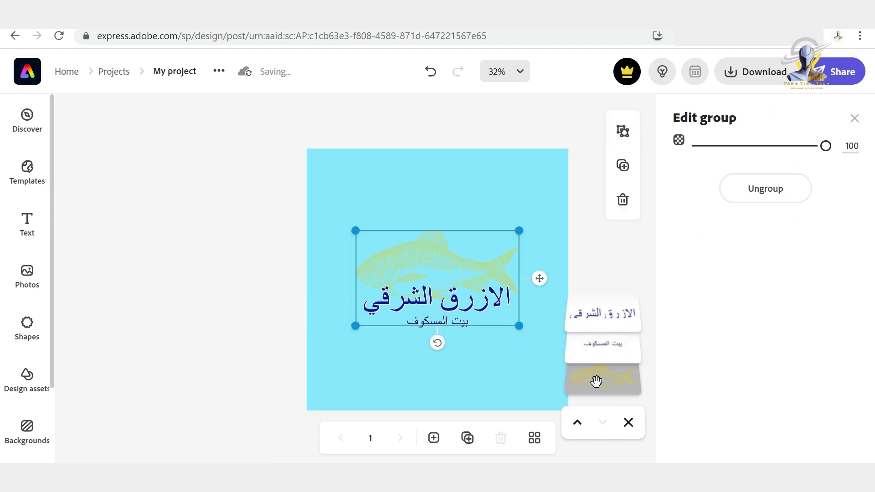
pyautogui.click(603, 347)
pyautogui.scroll(-3, 774, 309)
pyautogui.click(830, 332)
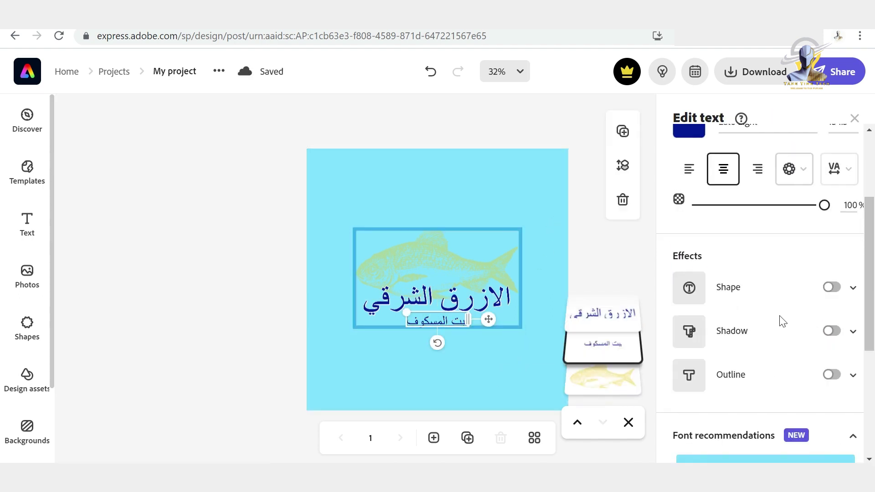
# Deselect the logo's layers and open the download options for the design
pyautogui.click(601, 254)
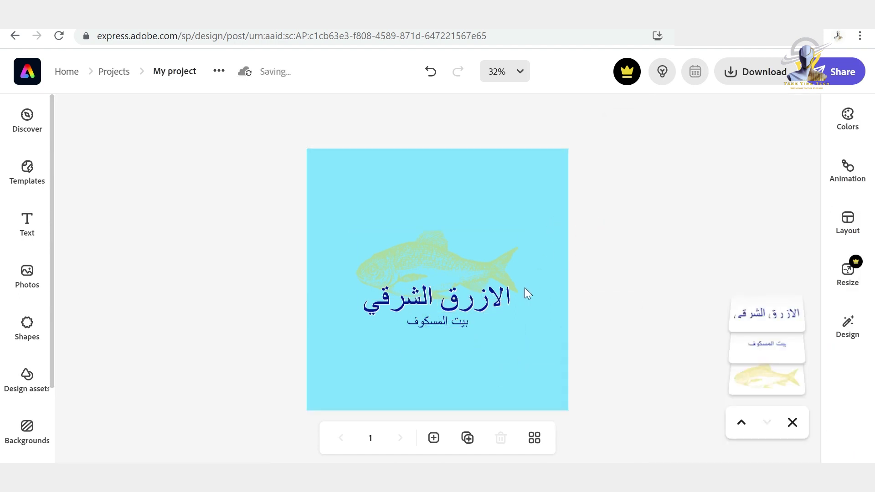
pyautogui.click(758, 74)
pyautogui.click(622, 245)
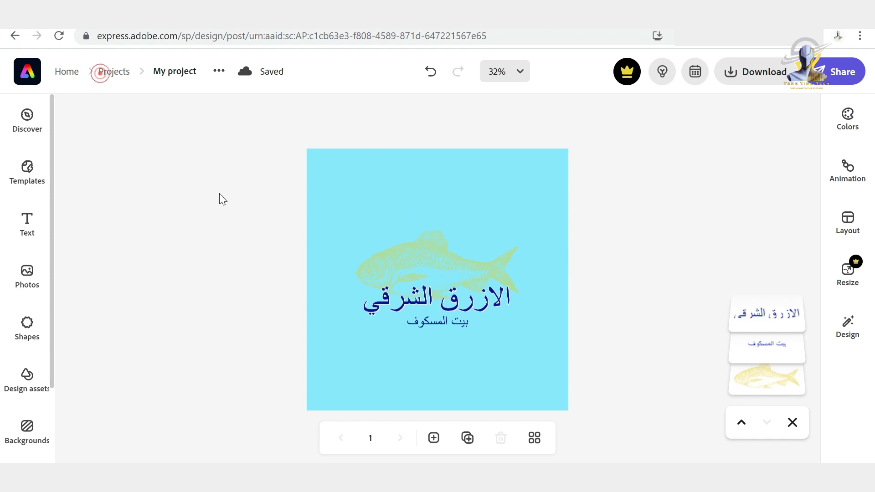
# Start a new blank Instagram post project and apply the free green "Jewelry Nature" template with the earring photo
pyautogui.click(100, 72)
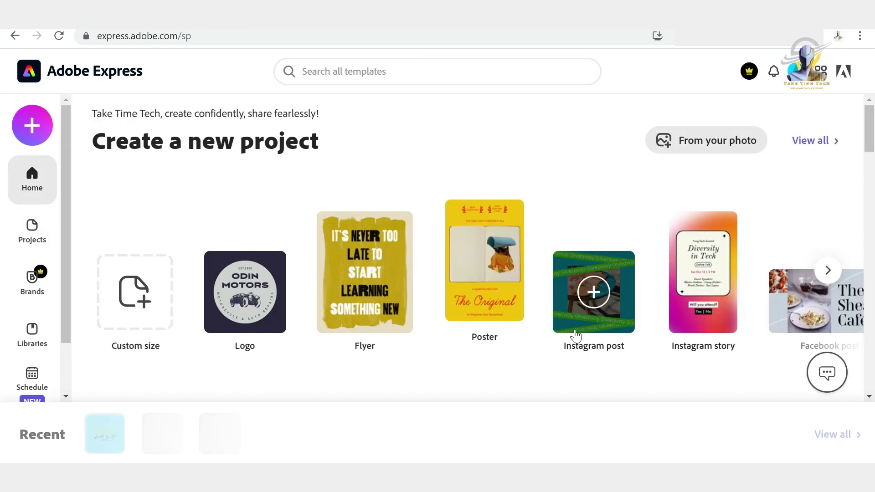
pyautogui.click(591, 293)
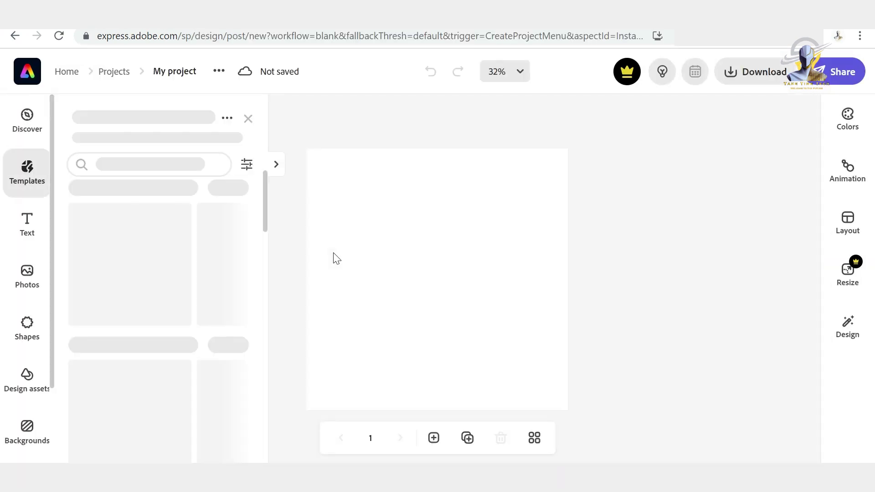
pyautogui.click(127, 184)
pyautogui.scroll(-10, 173, 246)
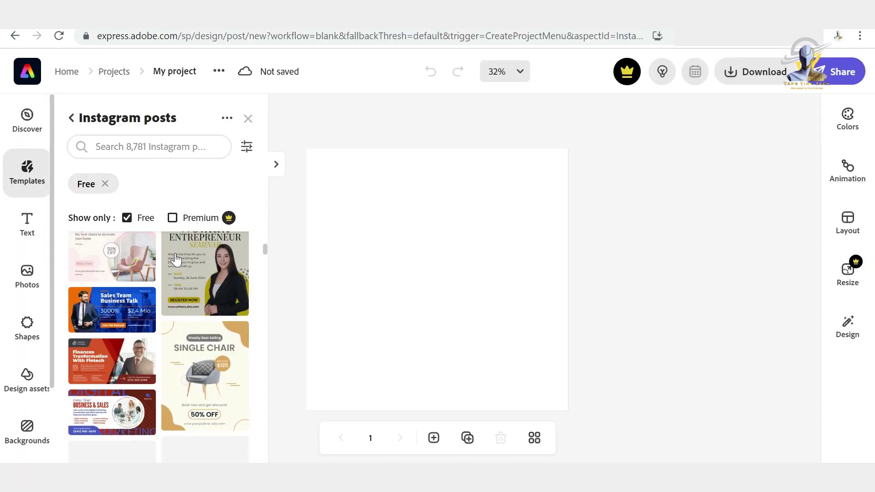
pyautogui.scroll(-4, 175, 255)
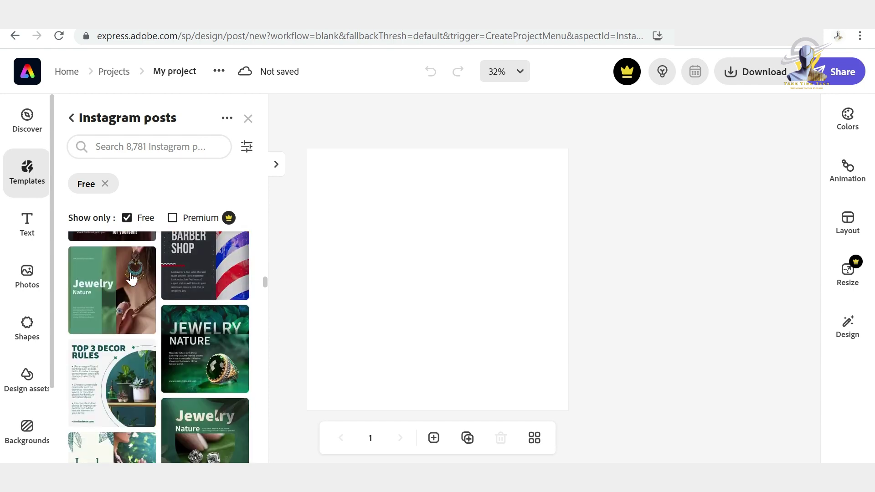
pyautogui.click(130, 274)
pyautogui.click(357, 184)
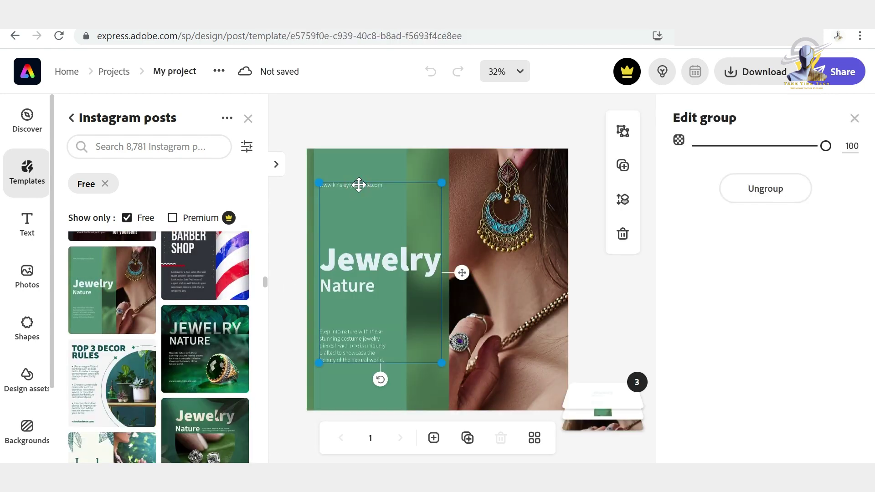
pyautogui.click(357, 184)
pyautogui.moveTo(707, 159); pyautogui.dragTo(765, 158)
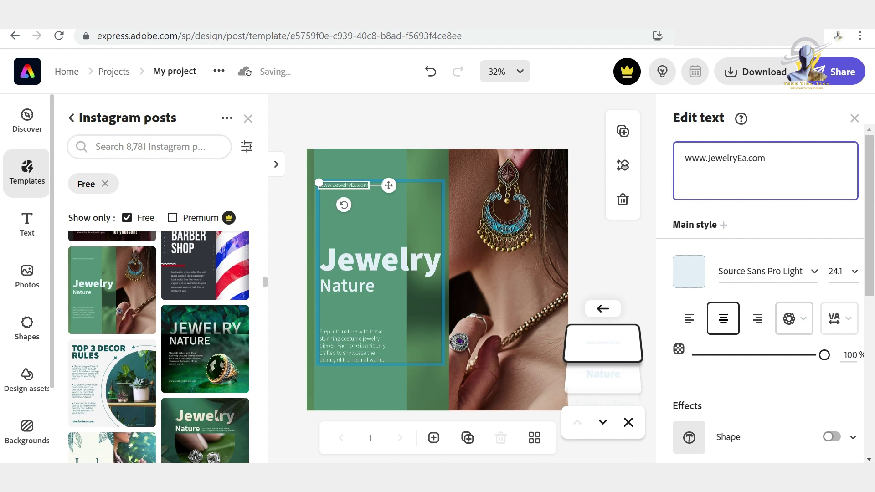
pyautogui.click(601, 378)
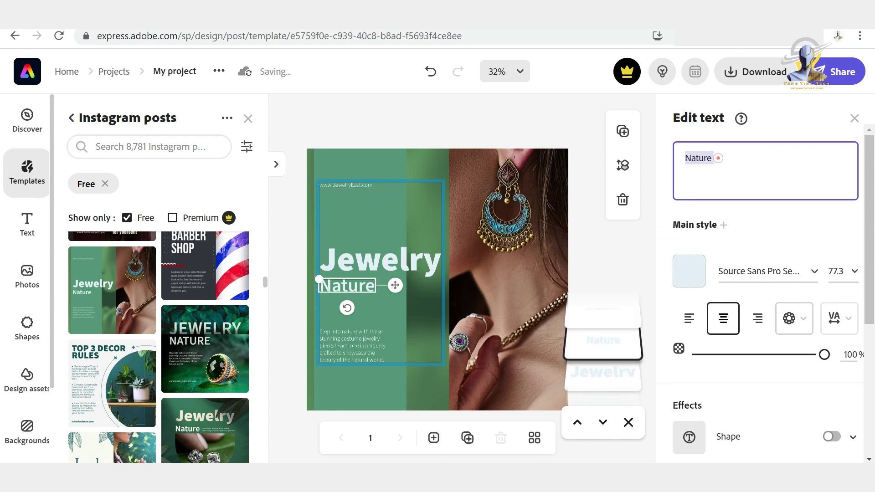
# Replace the English description paragraph with "قطع المجوهرات المذهلة هذه! تم تصميم كل واحدة بشكل فريد لعرض جمال العالم الطبيعي."
pyautogui.click(609, 380)
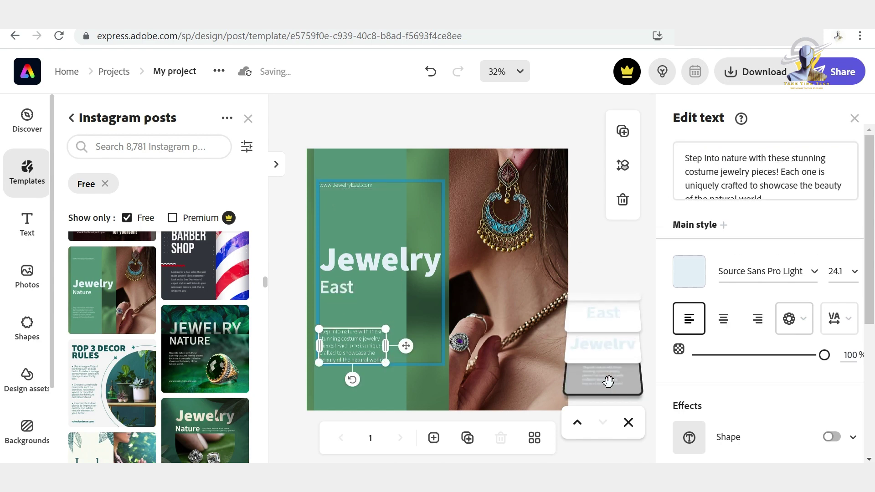
pyautogui.click(685, 159)
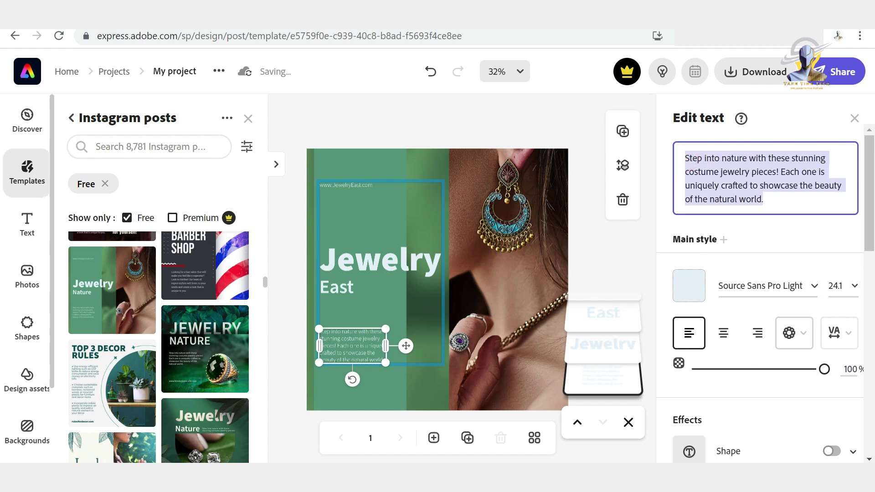
pyautogui.press('BackSpace')
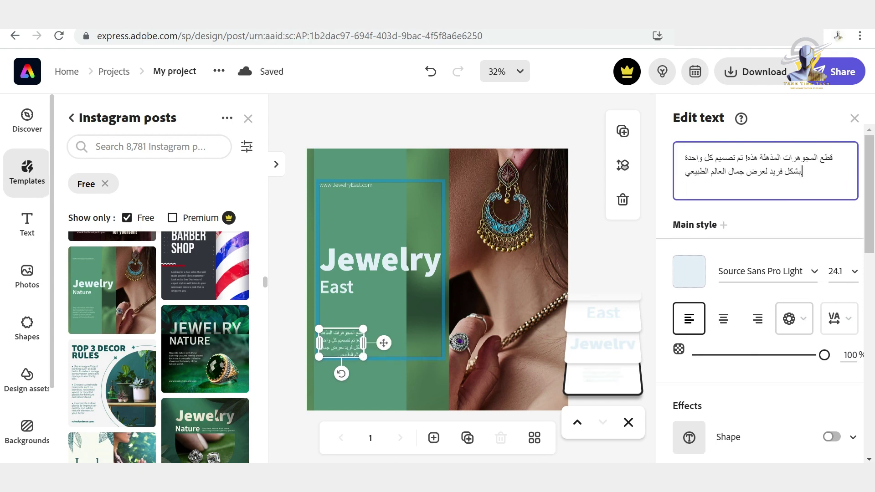
# Set the Arabic description's text size to 45, then narrow and reposition its text box inside the light green panel
pyautogui.click(405, 339)
pyautogui.click(836, 258)
pyautogui.write('45')
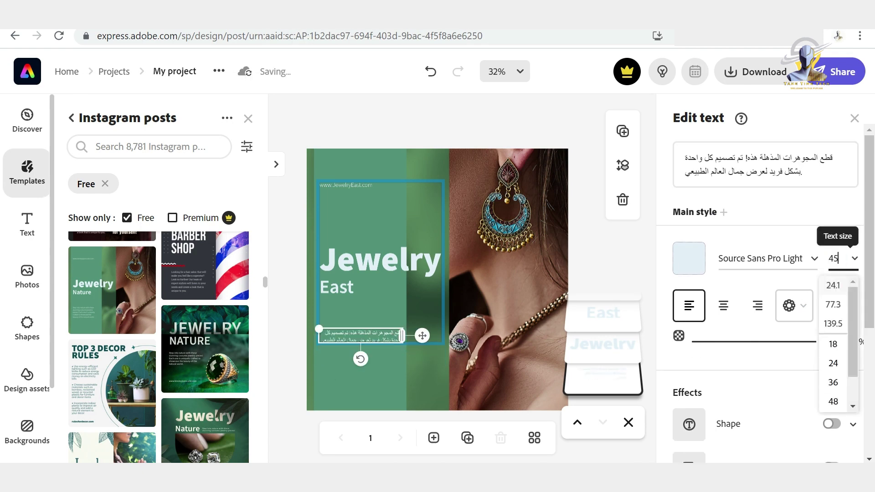
pyautogui.press('Return')
pyautogui.moveTo(282, 356); pyautogui.dragTo(314, 342)
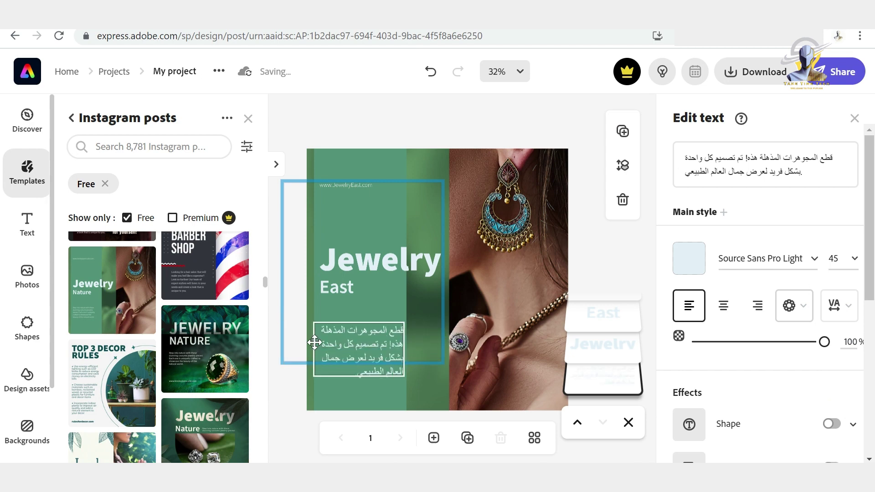
pyautogui.moveTo(421, 349); pyautogui.dragTo(417, 341)
# Reduce the Arabic description's text size to 40 and finish editing it
pyautogui.click(834, 258)
pyautogui.write('40')
pyautogui.press('Return')
pyautogui.click(535, 315)
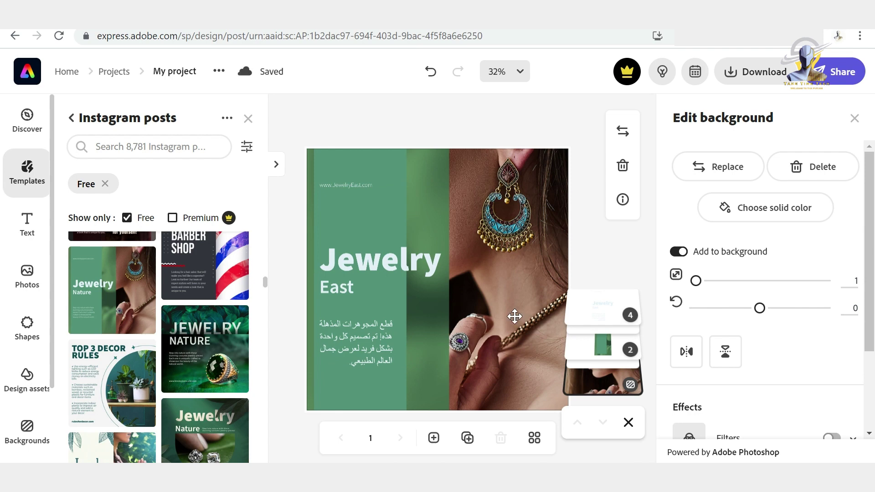
# Add the "50% Off Sale" text design from the Sales category above the "Jewelry" title
pyautogui.click(27, 224)
pyautogui.scroll(-5, 214, 326)
pyautogui.moveTo(97, 399); pyautogui.dragTo(381, 220)
pyautogui.scroll(-3, 791, 351)
# Shrink the "50% Off Sale" text to fit between the website line and the "Jewelry" title, and colour it beige
pyautogui.click(602, 312)
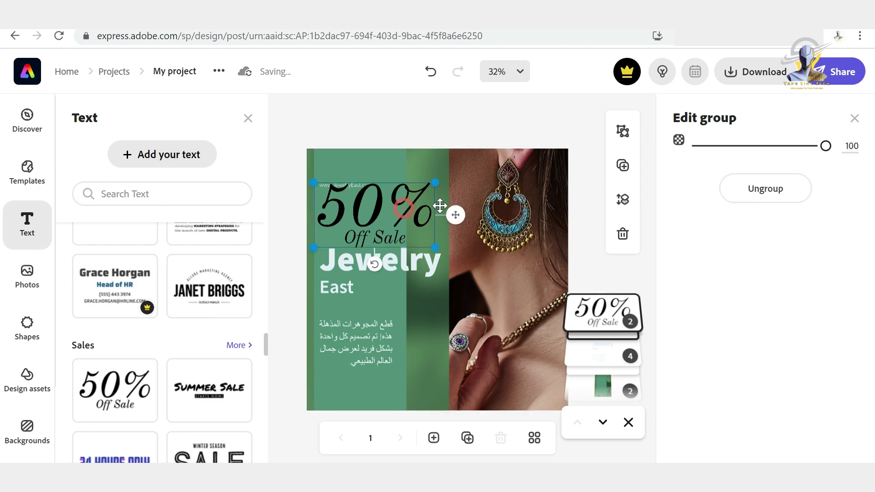
pyautogui.moveTo(822, 143); pyautogui.dragTo(756, 147)
pyautogui.moveTo(703, 145); pyautogui.dragTo(825, 146)
pyautogui.moveTo(435, 183); pyautogui.dragTo(430, 220)
pyautogui.click(598, 255)
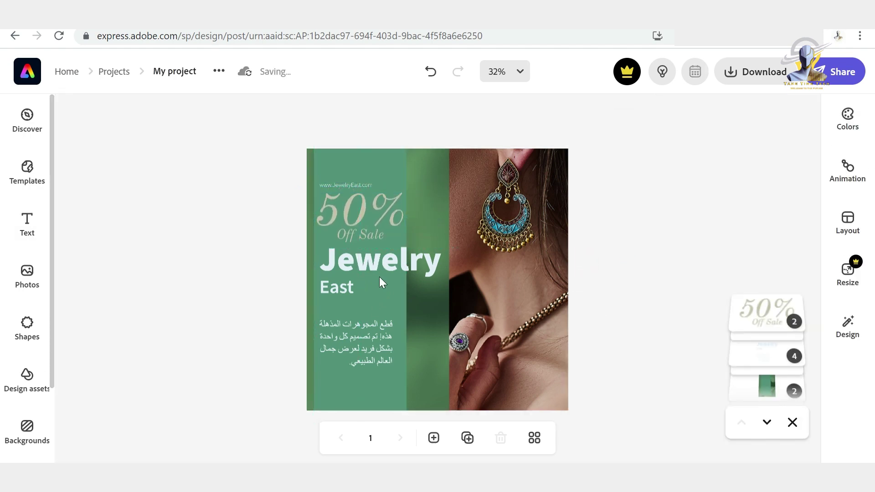
# Colour the "East" subtitle beige (#C5C1AA) from the current palette
pyautogui.click(381, 280)
pyautogui.click(574, 332)
pyautogui.click(599, 343)
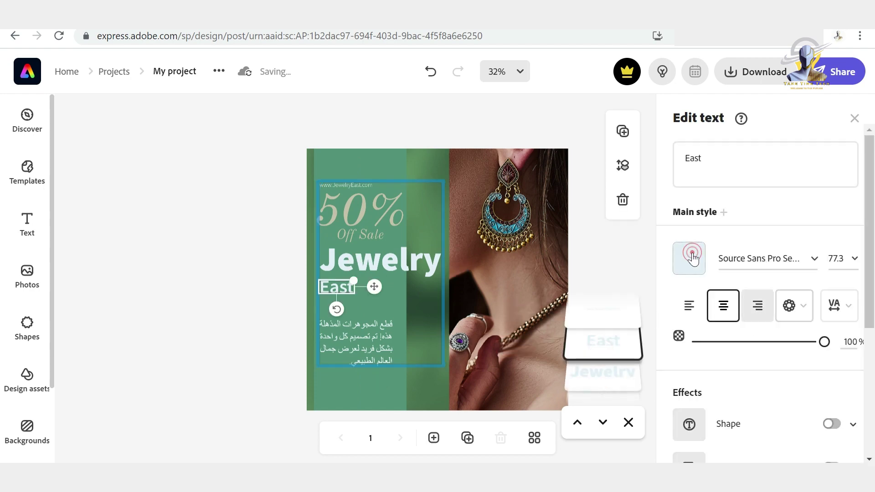
pyautogui.click(688, 258)
pyautogui.click(600, 148)
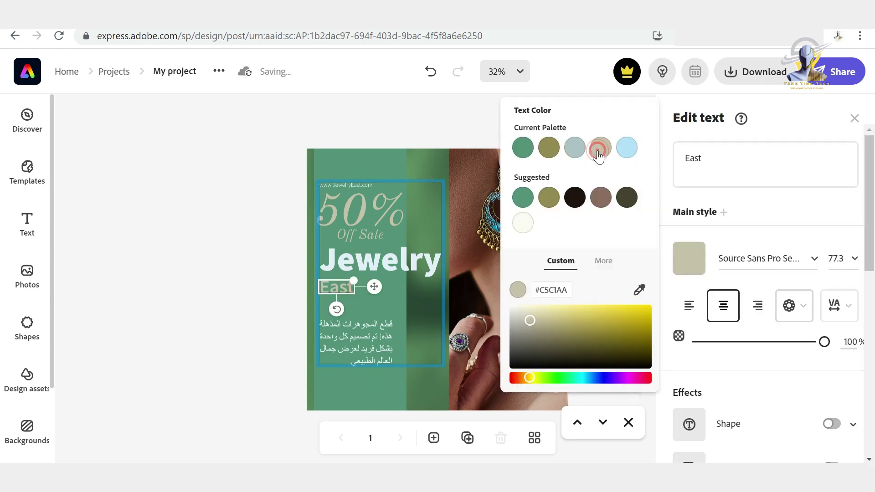
# Scale down the Arabic description and widen its text box to span the light green panel in three lines
pyautogui.click(385, 345)
pyautogui.click(393, 342)
pyautogui.click(392, 342)
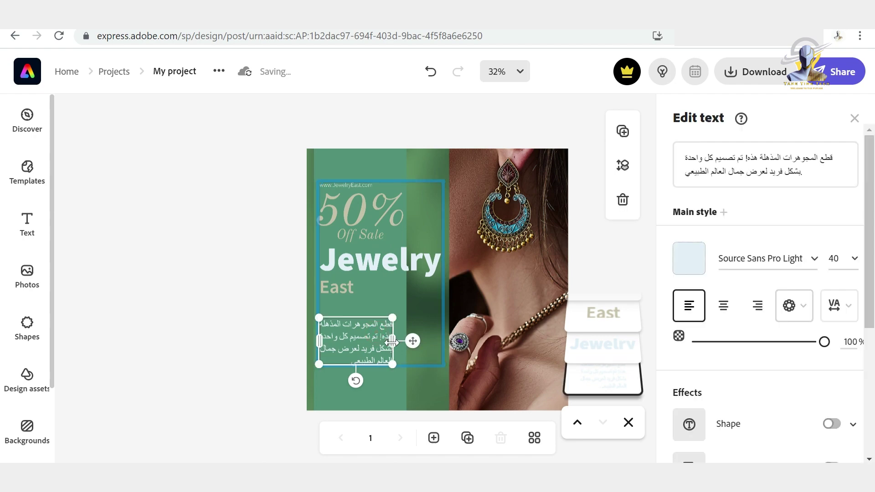
pyautogui.click(372, 331)
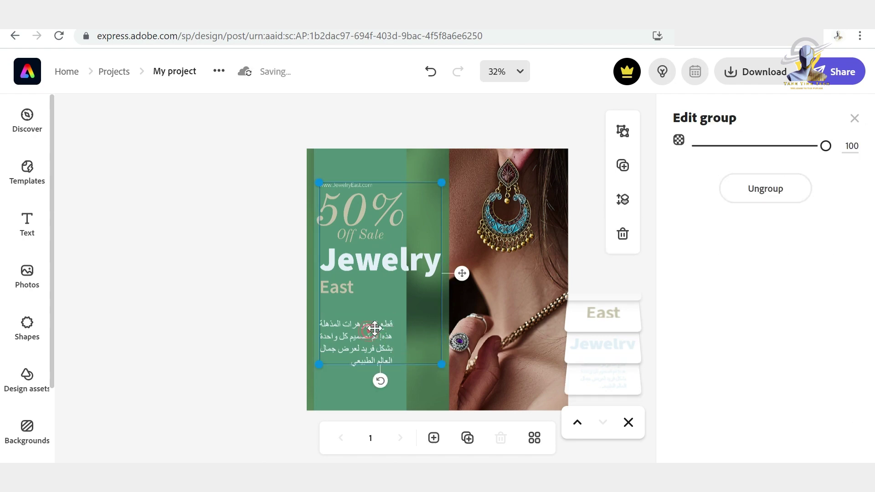
pyautogui.click(594, 378)
pyautogui.moveTo(392, 363); pyautogui.dragTo(403, 354)
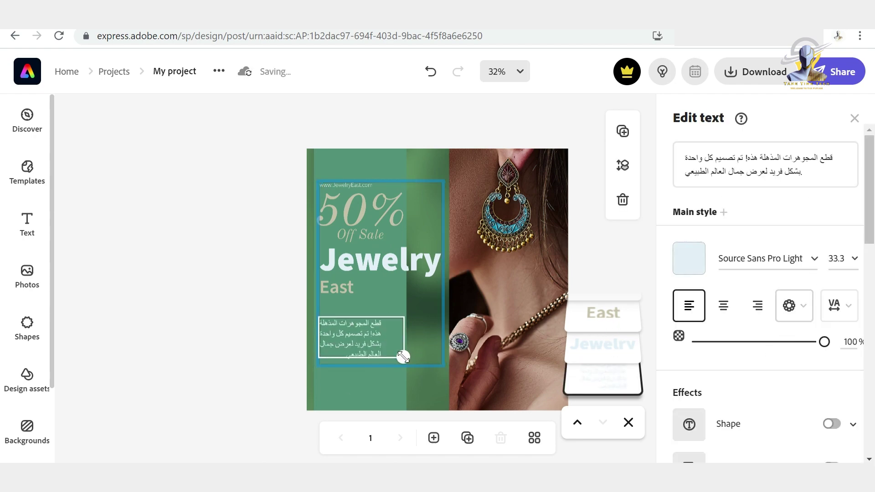
pyautogui.click(472, 301)
pyautogui.click(374, 336)
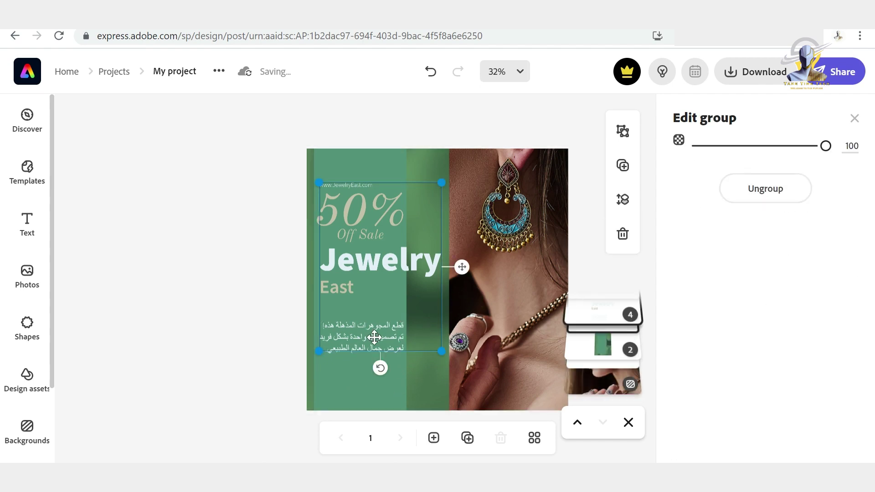
# Colour the Arabic description the same beige as the "East" subtitle
pyautogui.click(374, 336)
pyautogui.click(689, 258)
pyautogui.click(626, 147)
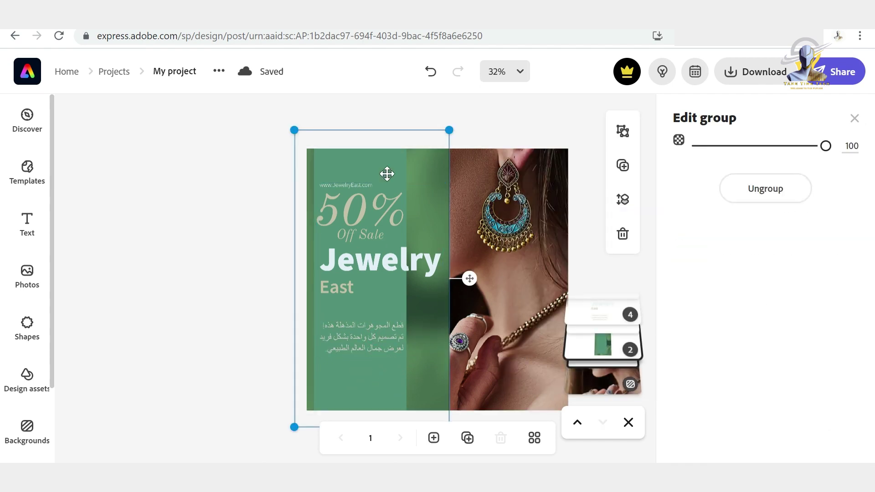
pyautogui.click(601, 341)
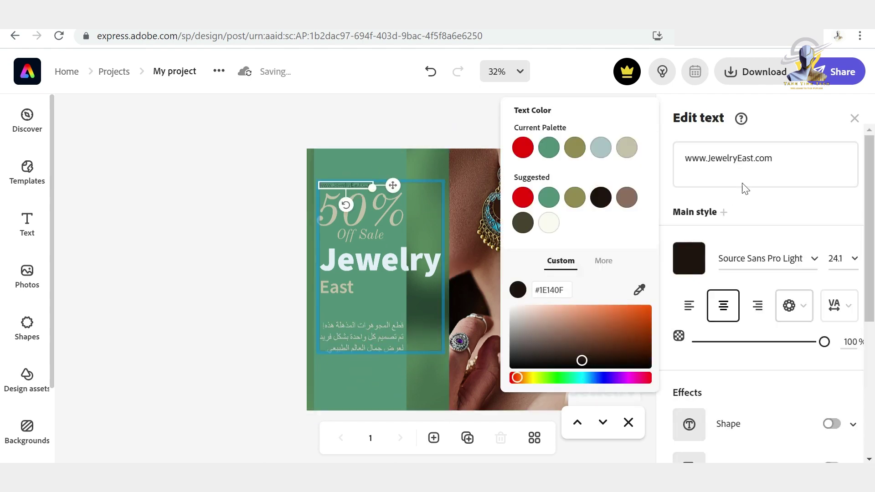
pyautogui.click(236, 336)
pyautogui.click(598, 248)
pyautogui.click(363, 185)
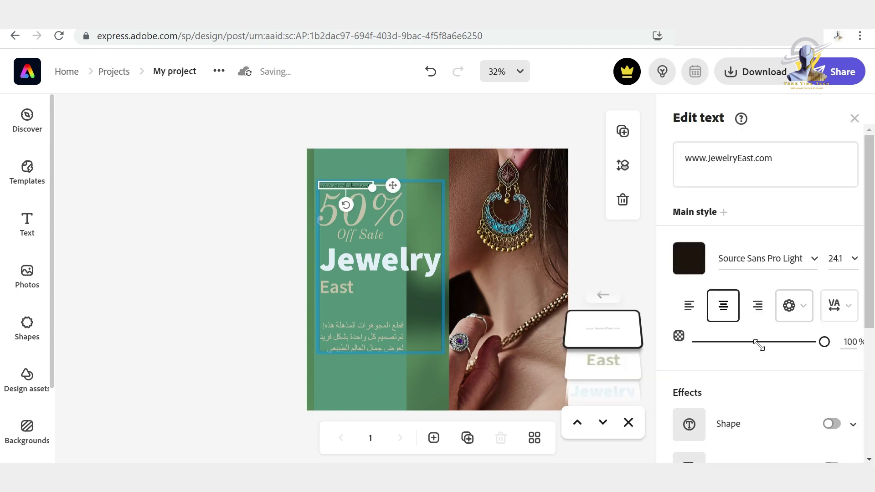
# Set the website line's shadow to the suggested near-black colour and its text size to 26
pyautogui.click(697, 382)
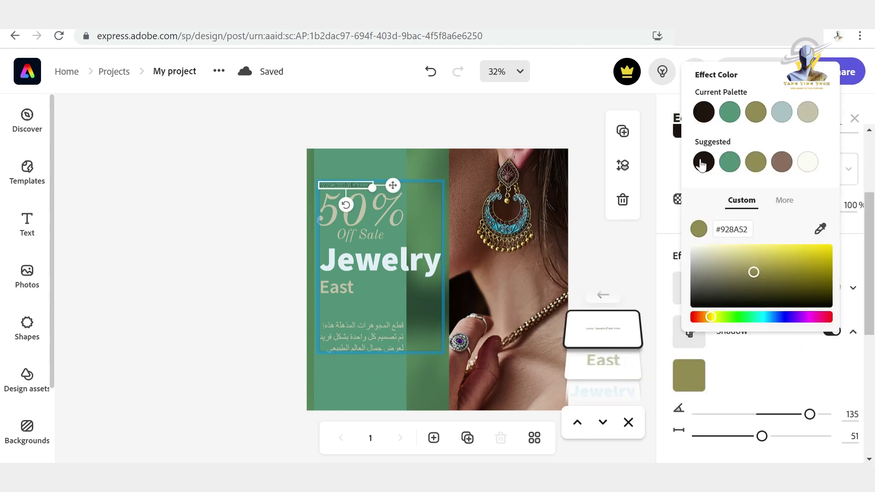
pyautogui.click(703, 161)
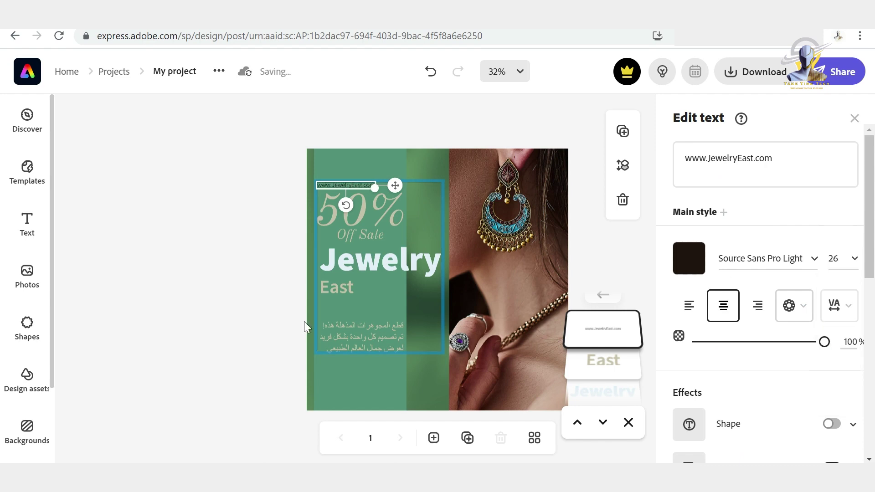
pyautogui.click(230, 310)
# Move the Arabic description up beneath "East" and download the finished post as a PNG
pyautogui.click(335, 348)
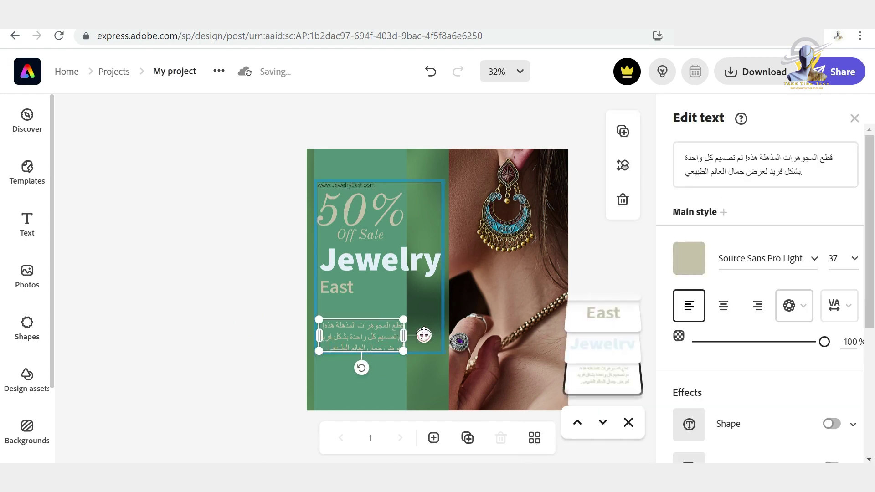
pyautogui.click(246, 384)
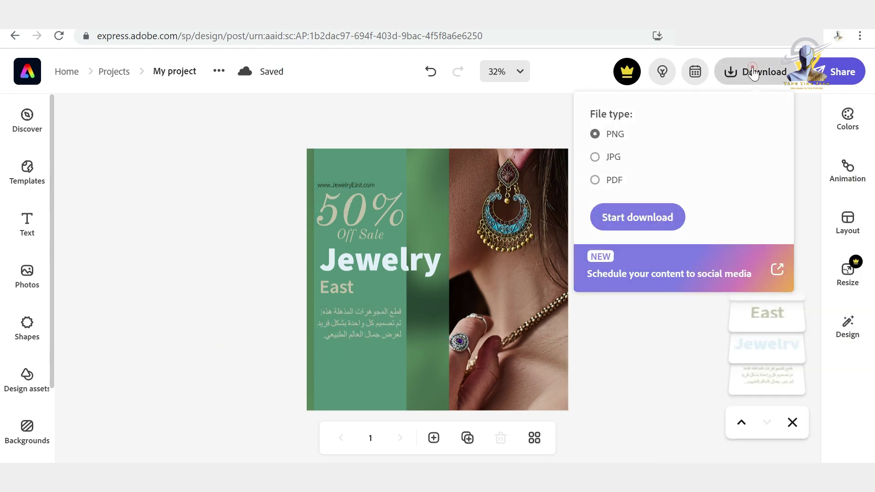
pyautogui.click(632, 211)
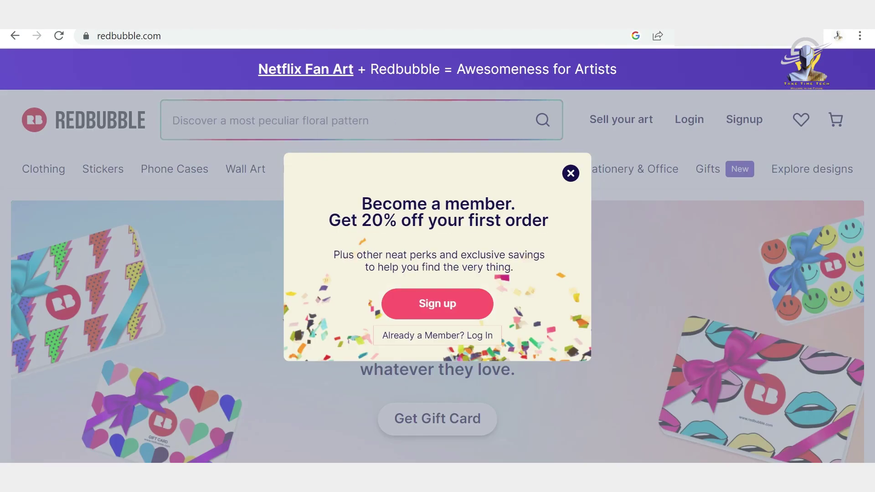
pyautogui.click(570, 172)
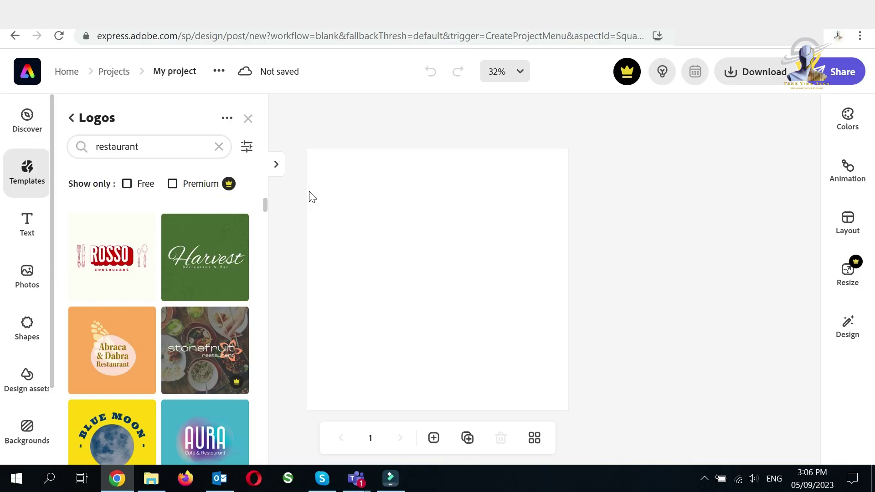
# Look through the restaurant logo templates and the free Instagram post templates for accessories
pyautogui.scroll(-20, 262, 242)
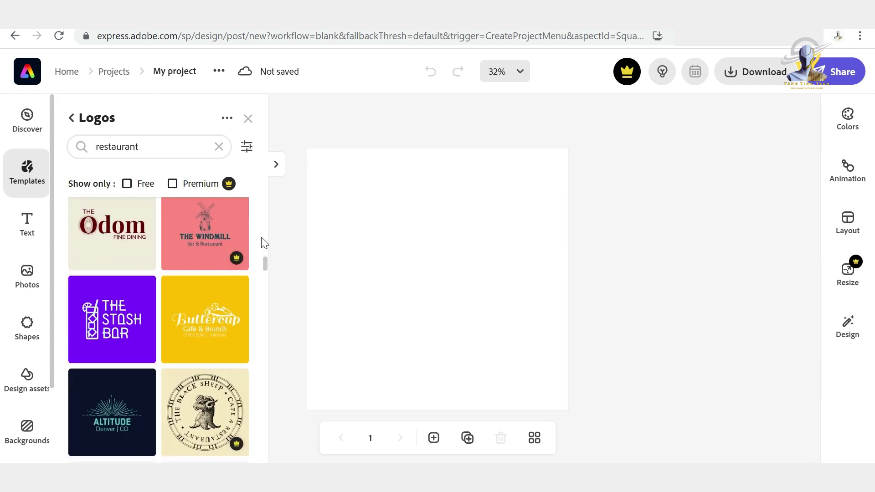
pyautogui.scroll(-20, 264, 242)
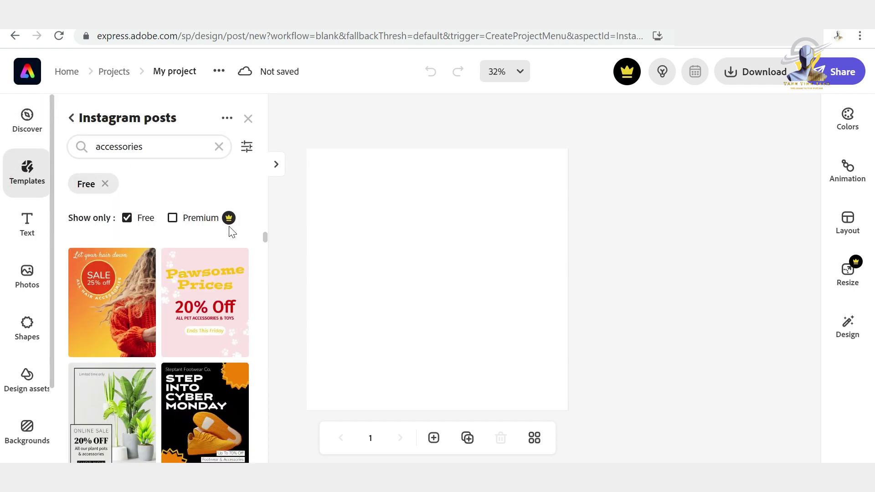
pyautogui.scroll(-10, 204, 266)
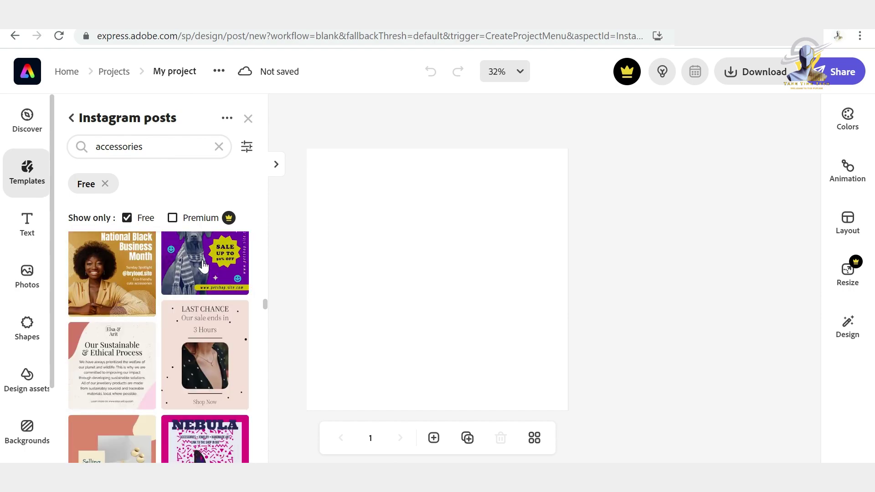
pyautogui.scroll(-5, 203, 266)
pyautogui.scroll(-5, 190, 280)
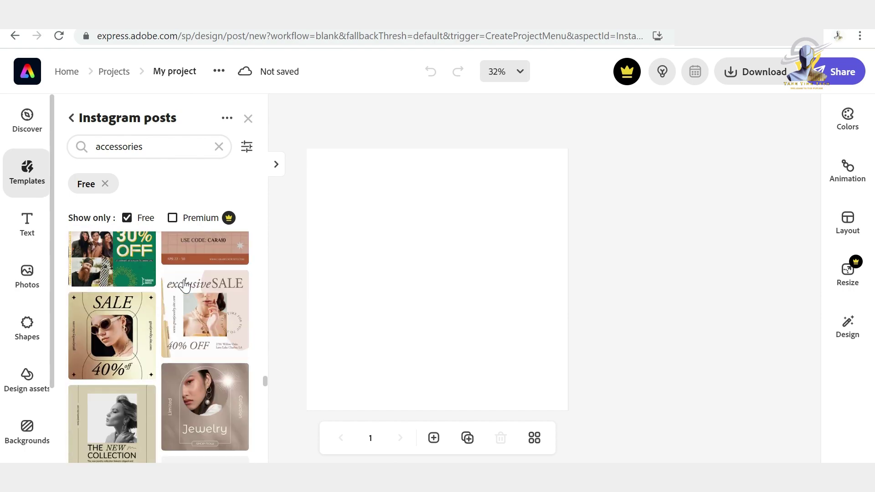
pyautogui.scroll(-4, 184, 285)
pyautogui.scroll(5, 105, 305)
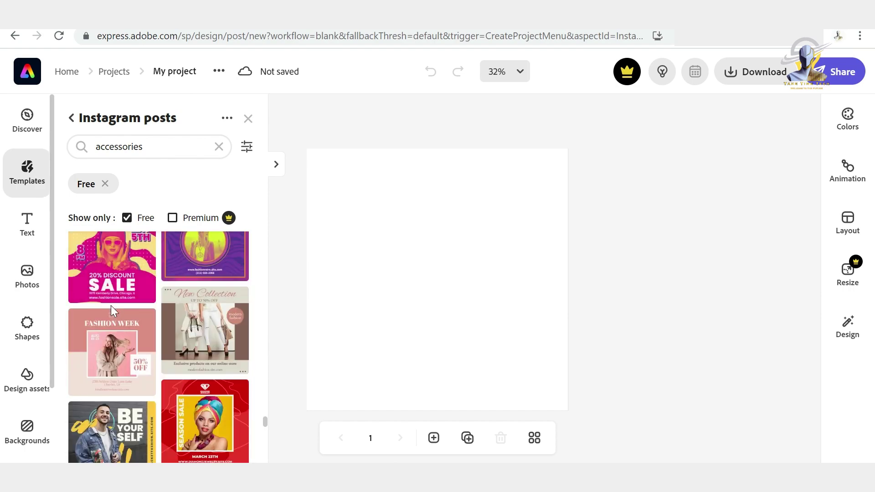